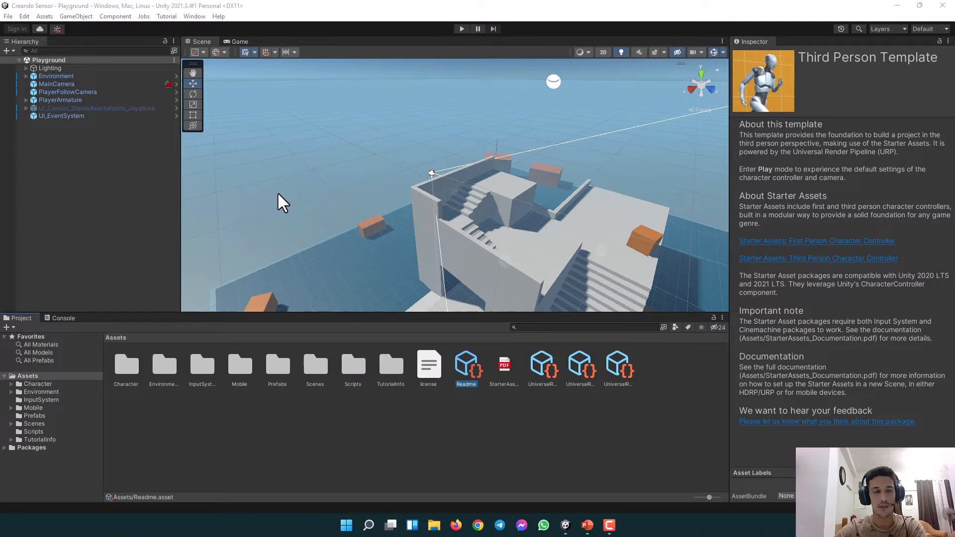
Unpack the PlayerArmature prefab completely in the Playground scene.
double_click(56, 100)
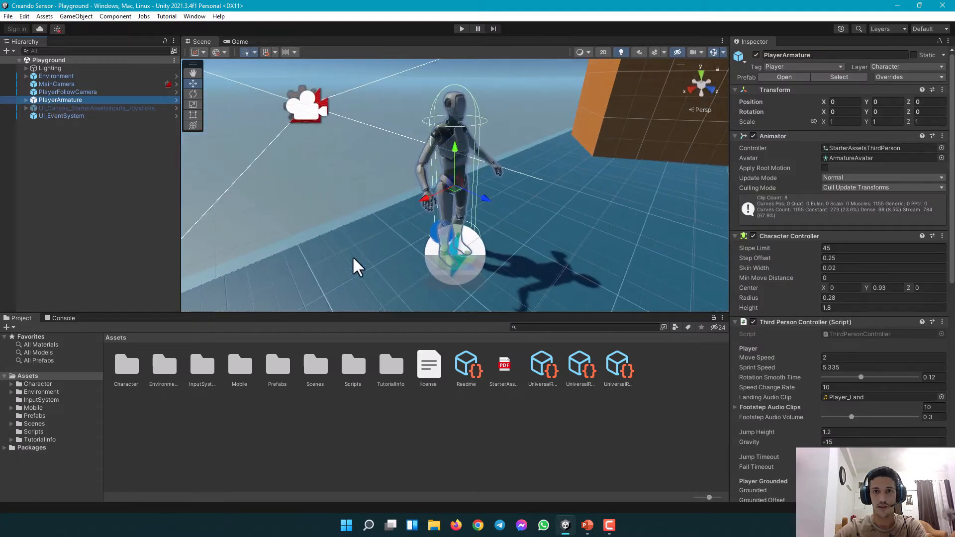
click(128, 158)
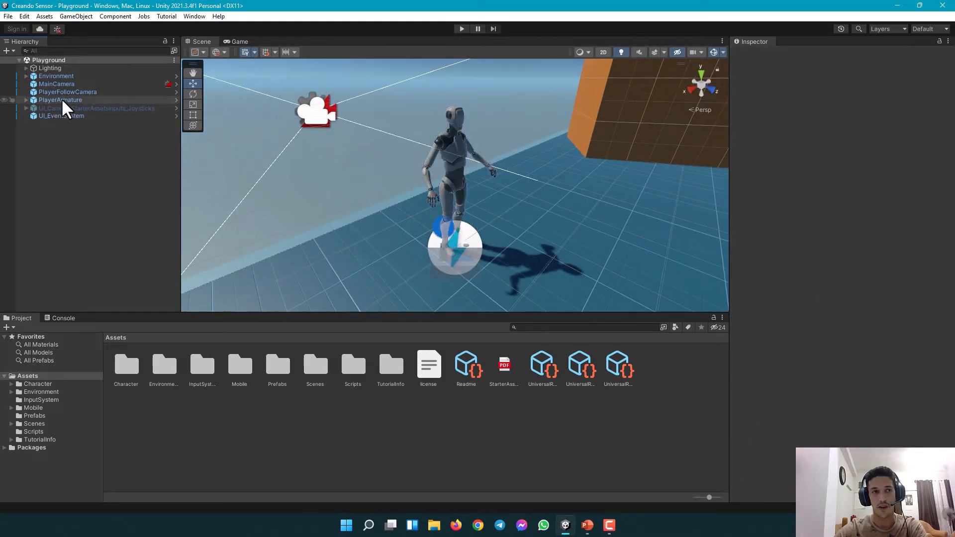
click(64, 101)
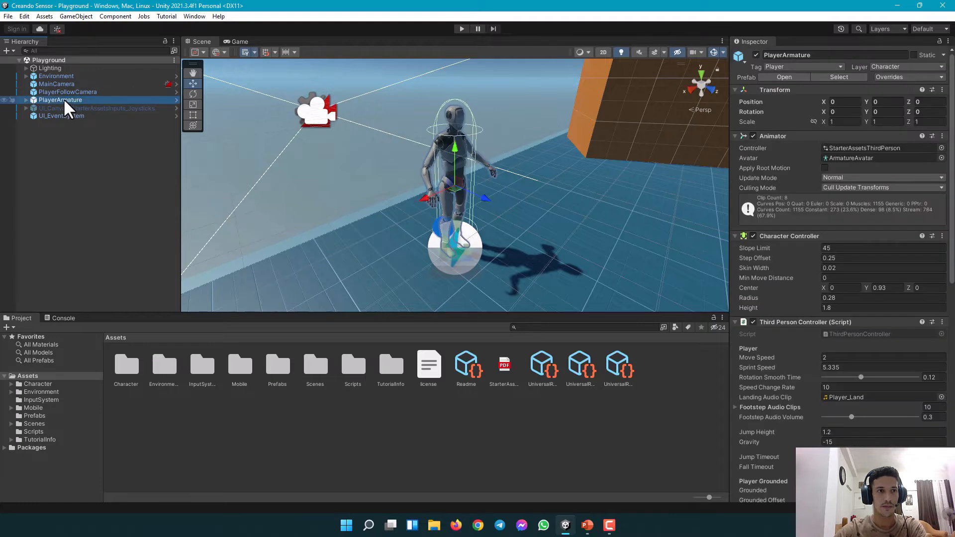
right_click(65, 101)
mouse_move(111, 222)
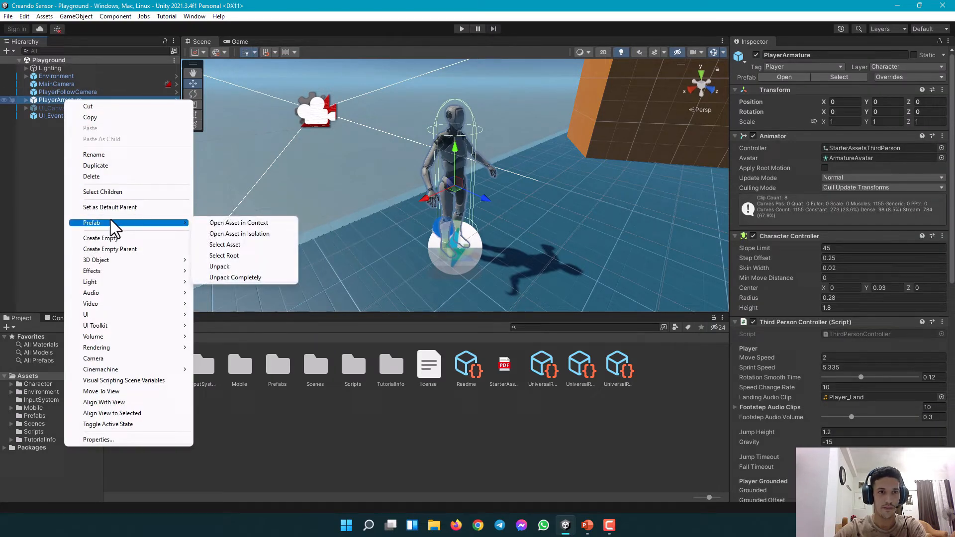
click(226, 277)
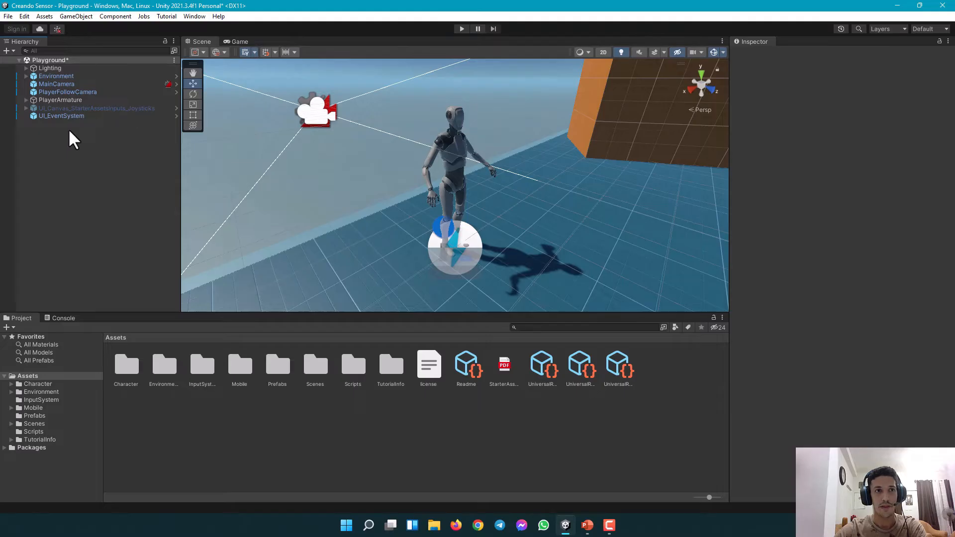
Create an empty child object under PlayerArmature and name it Sensor.
click(74, 99)
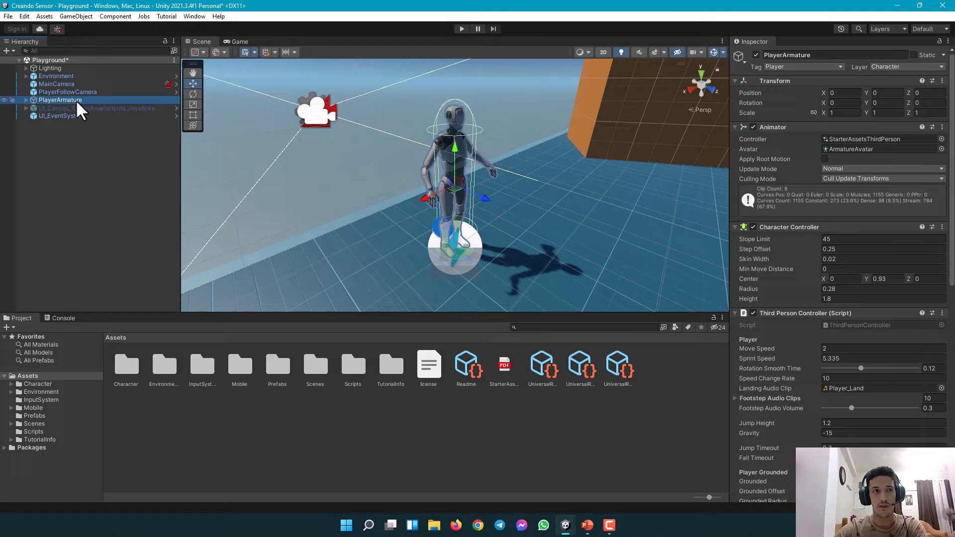
click(26, 100)
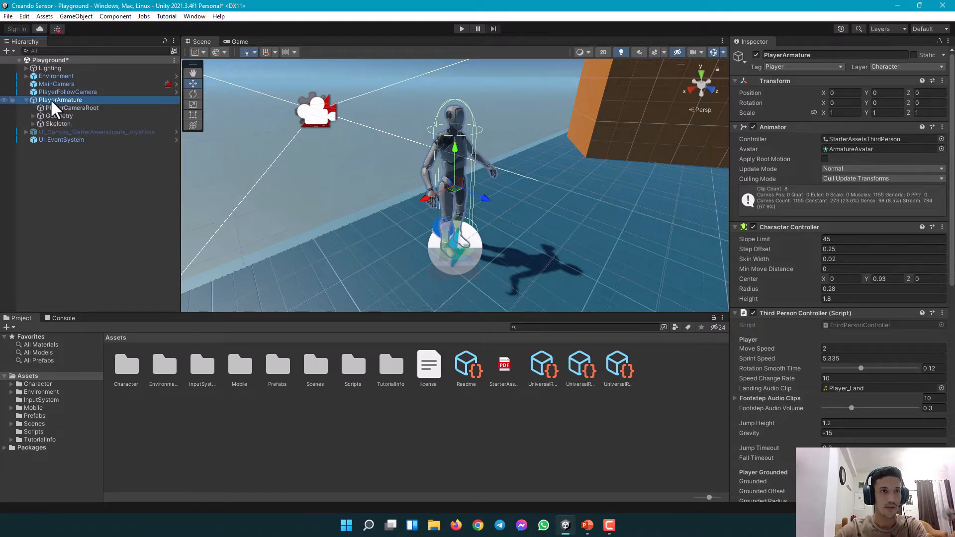
right_click(52, 102)
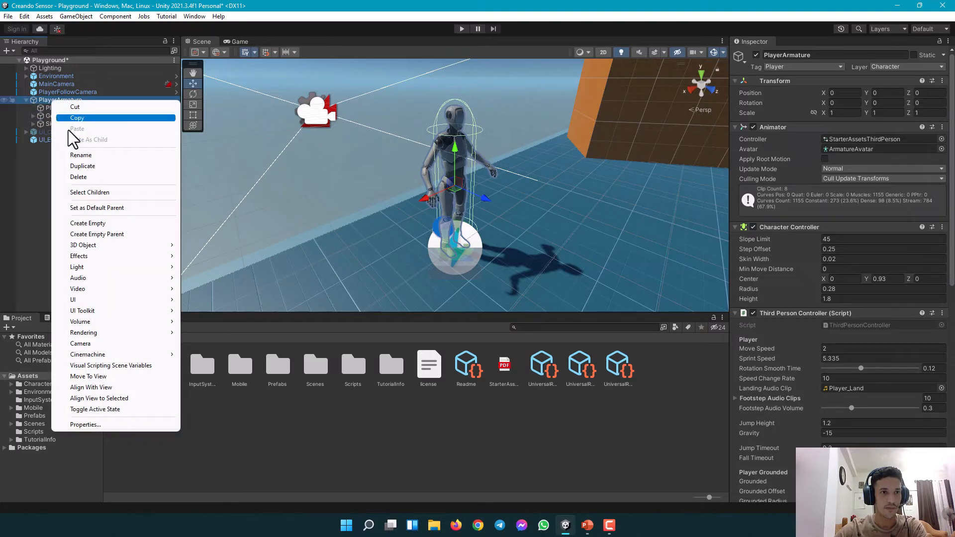
click(93, 223)
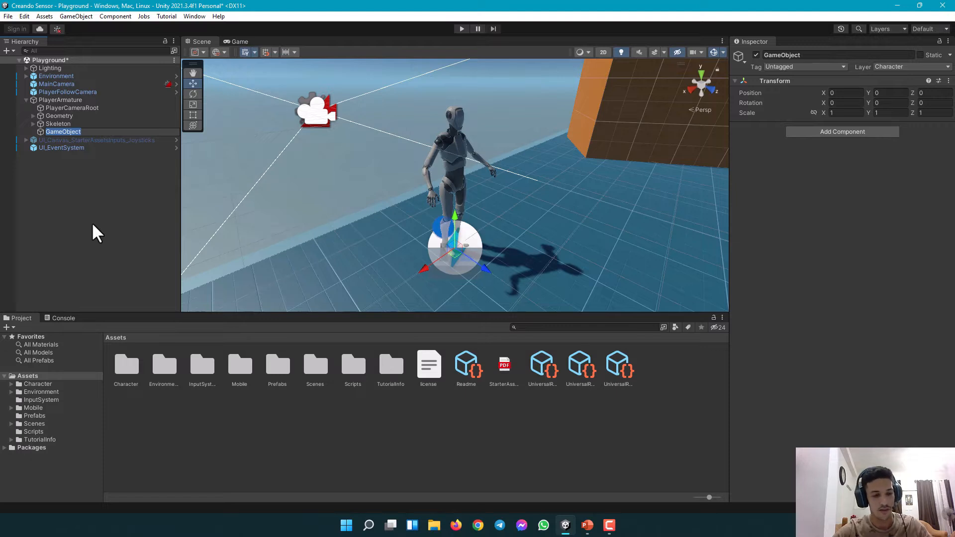
text(Sens)
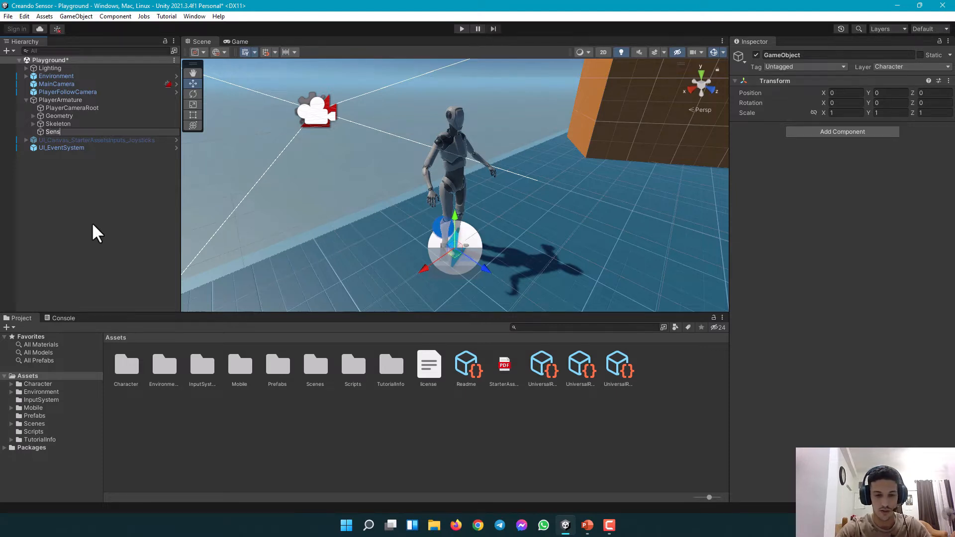
text(or)
key(Return)
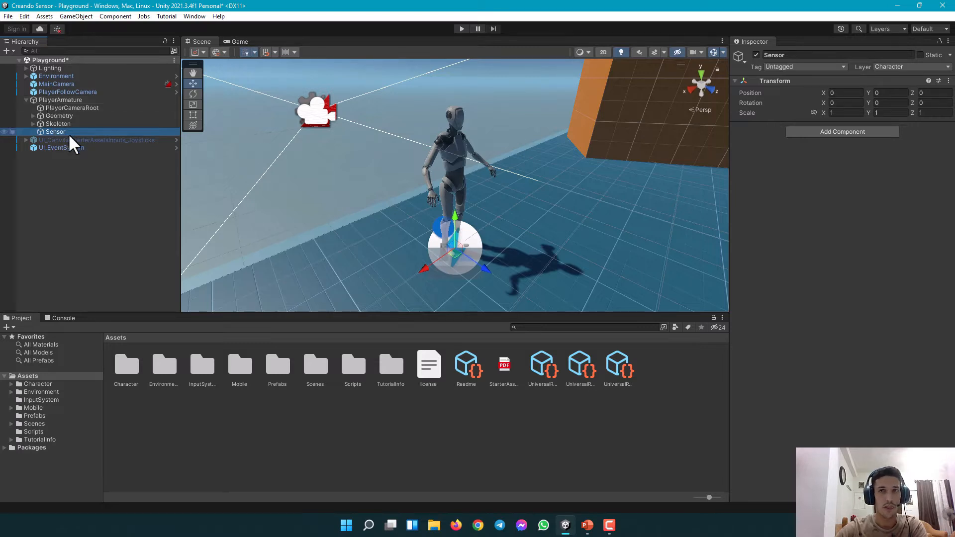
Add a layer named Sensor as User Layer 10 and assign it to the Sensor object.
click(903, 74)
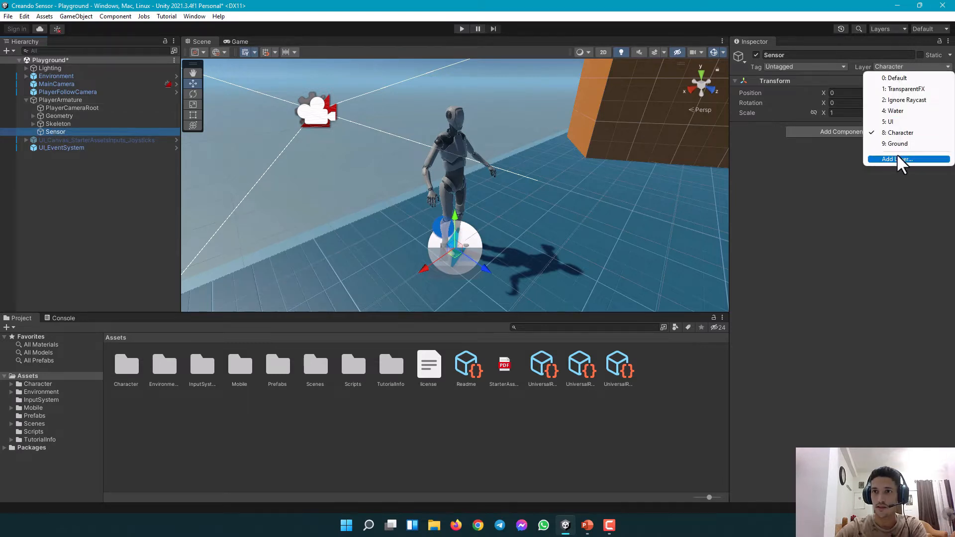
click(901, 159)
click(853, 216)
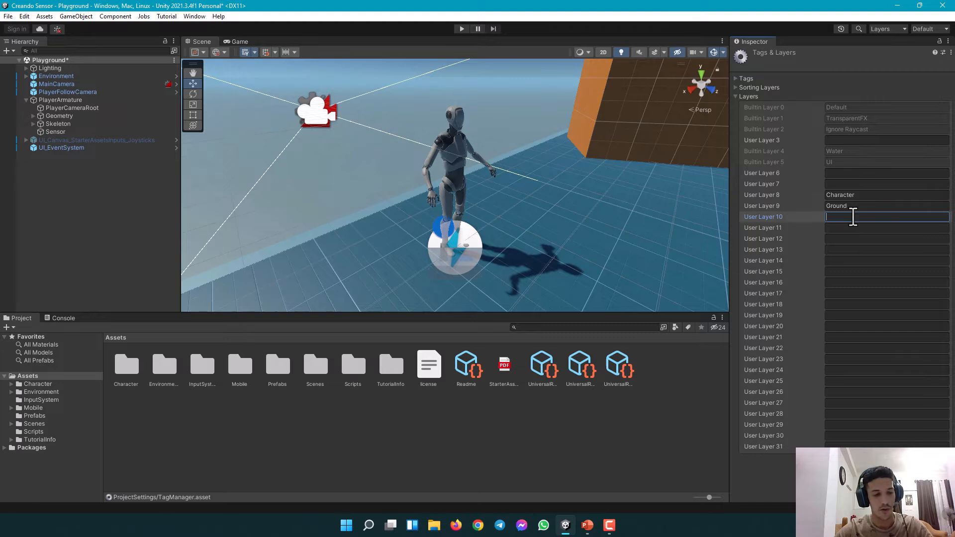
text(Sensor)
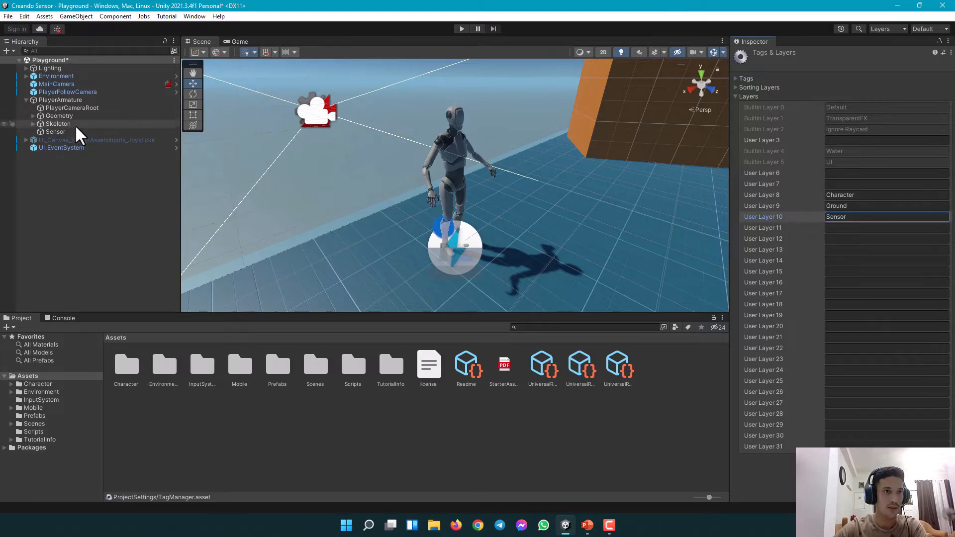
click(62, 132)
click(904, 68)
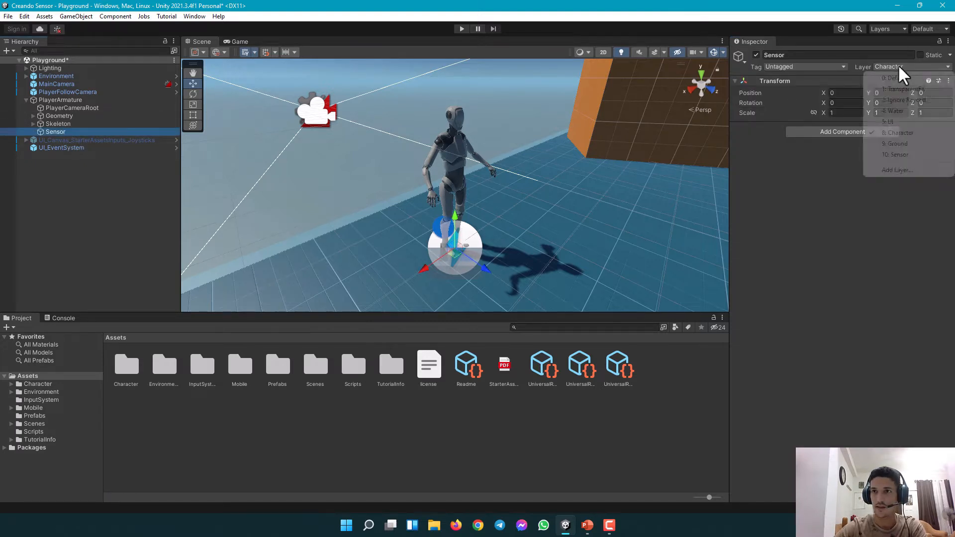
click(906, 154)
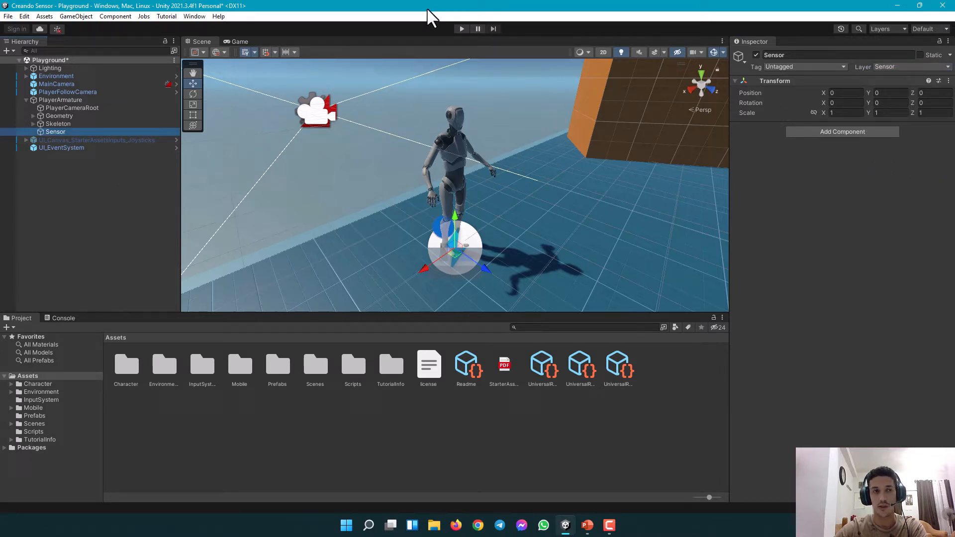
Import the Sensor script file from the desktop into the project's Assets/Scripts folder.
double_click(430, 10)
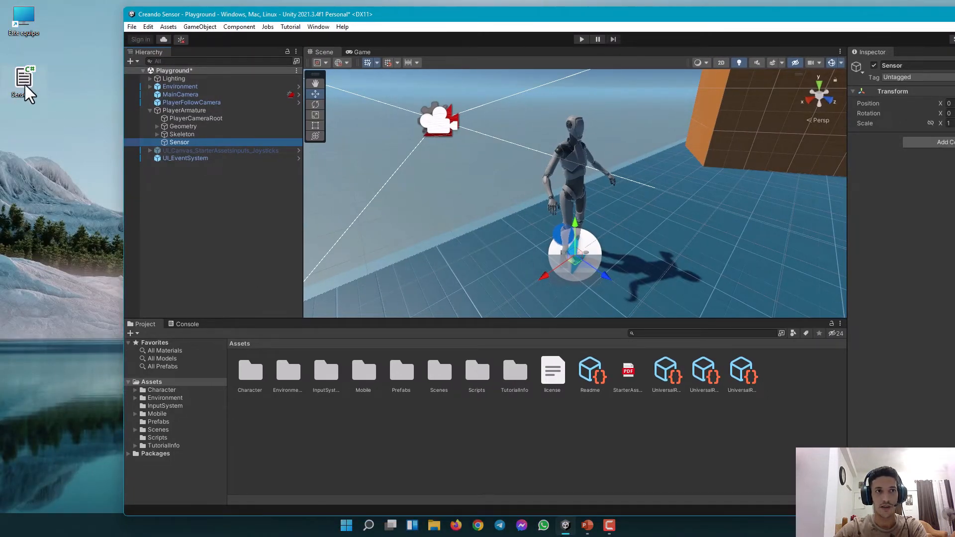
drag(509, 15, 426, 11)
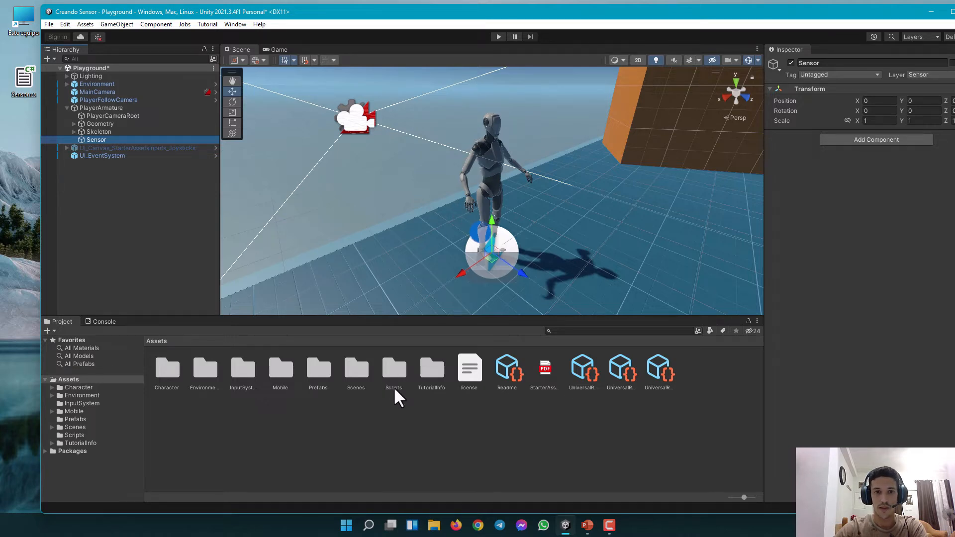
double_click(395, 371)
drag(321, 16, 355, 15)
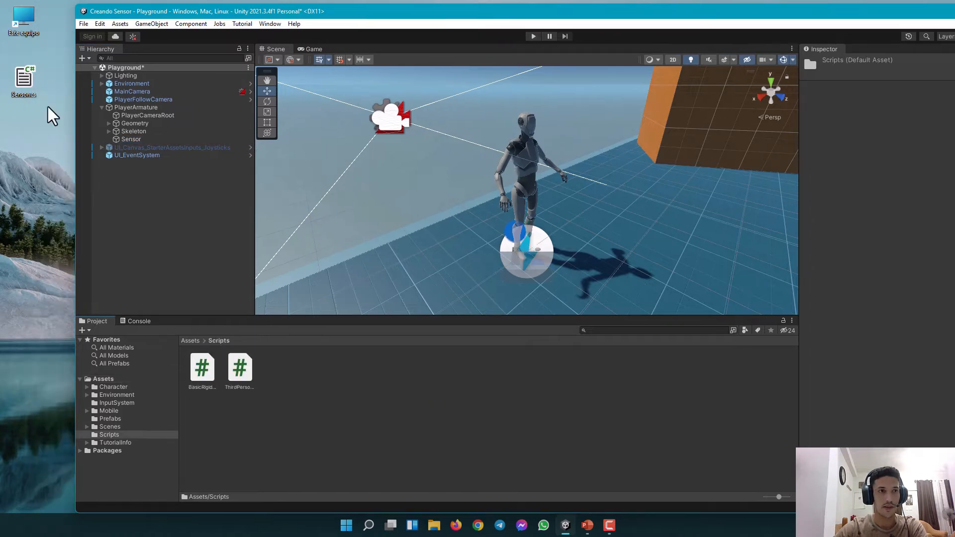
drag(35, 99, 274, 379)
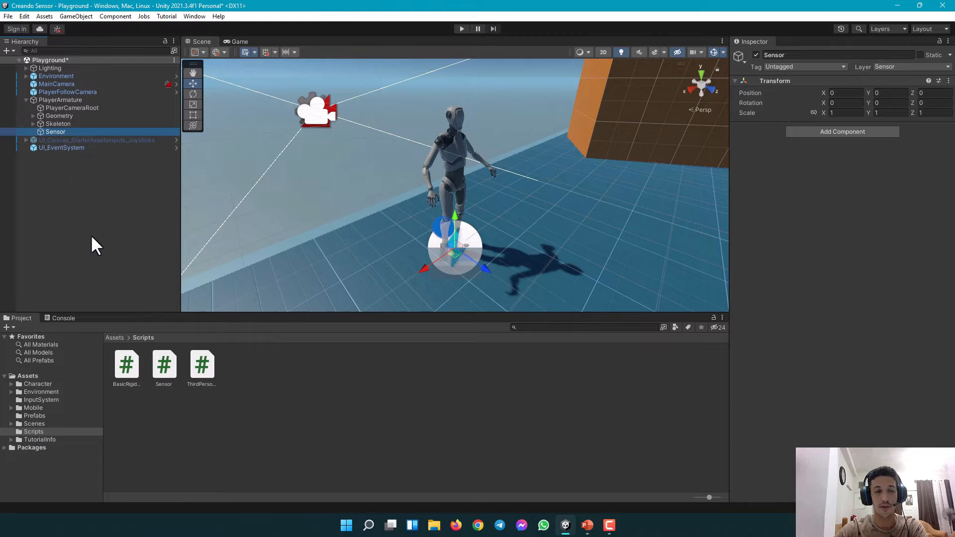
Attach the Sensor script to the Sensor object and review the settings of its added components.
drag(161, 365, 58, 132)
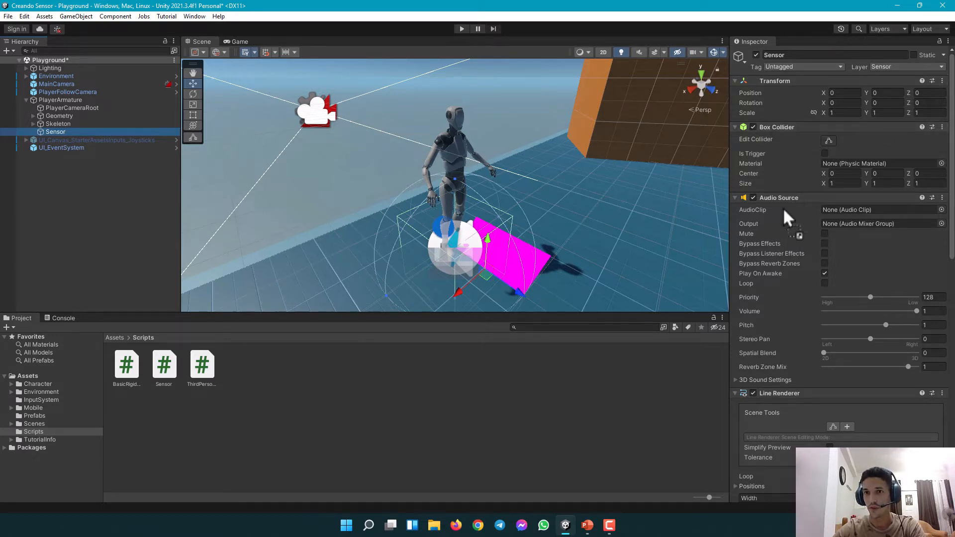
scroll(808, 201, down, 5)
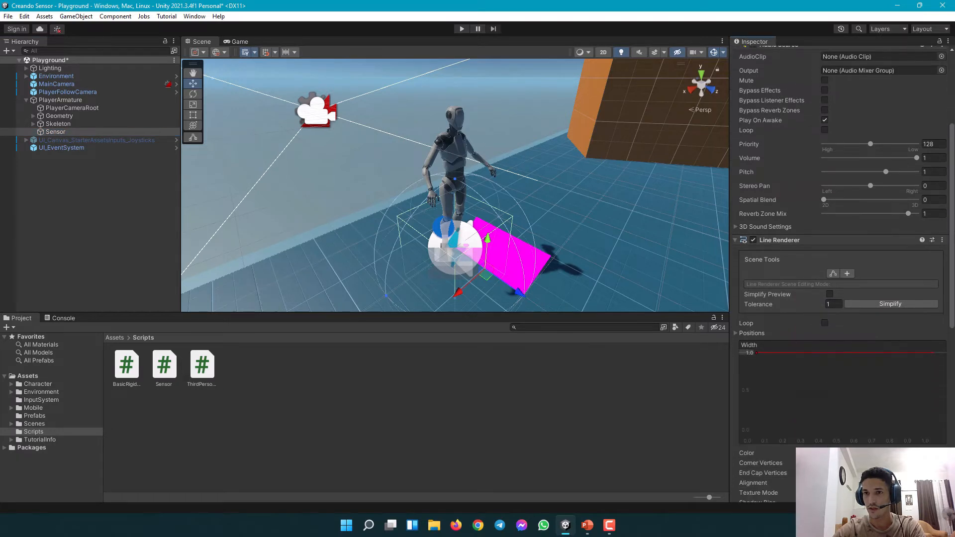
drag(951, 229, 952, 254)
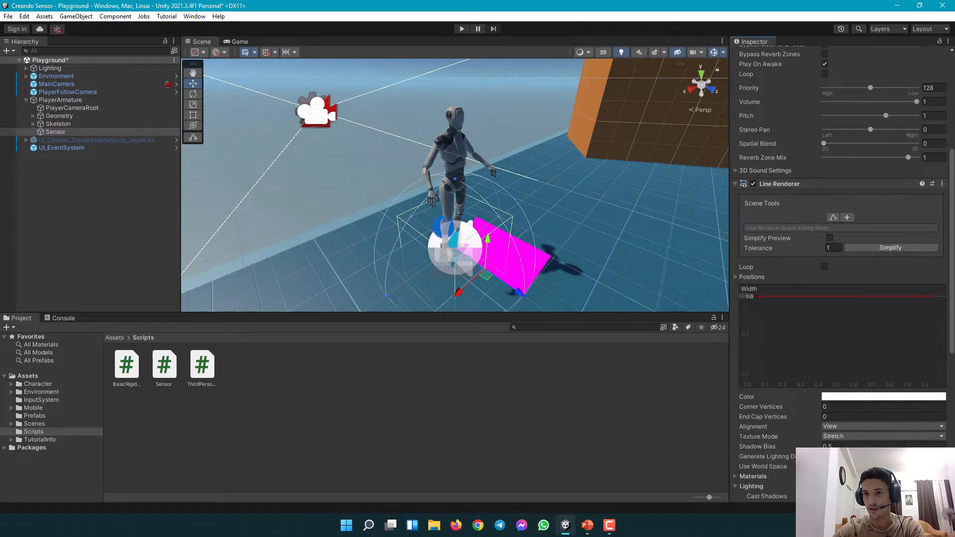
scroll(858, 333, down, 9)
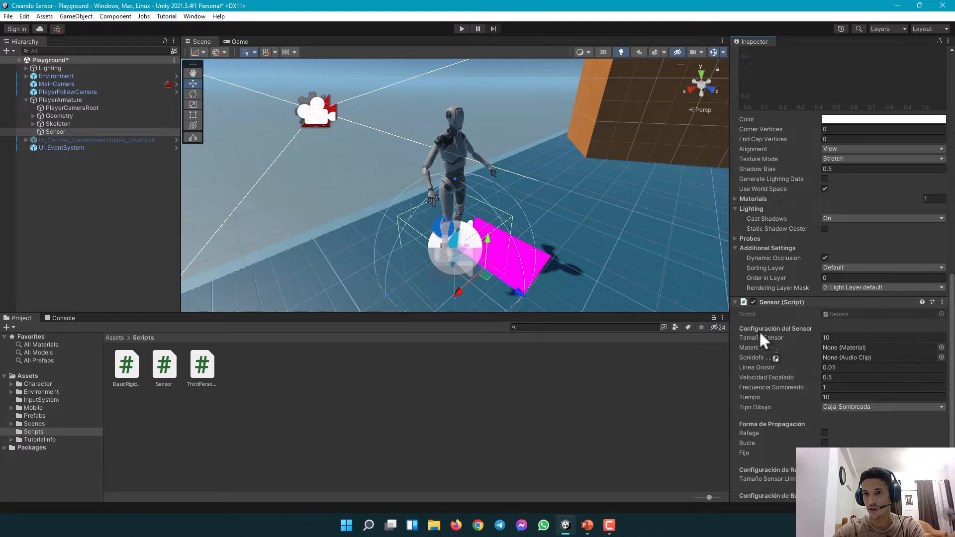
drag(952, 370, 951, 147)
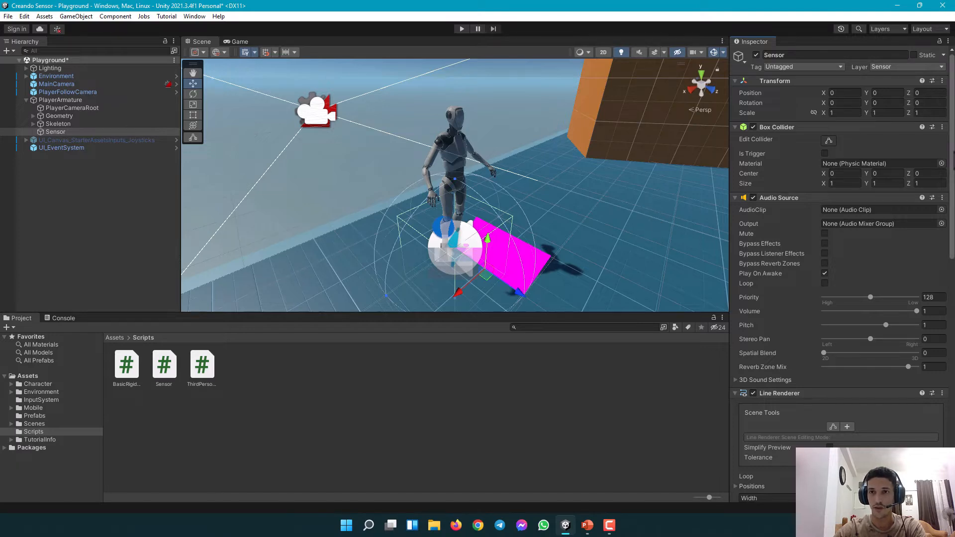
drag(954, 153, 953, 340)
Set the Sensor script's Tipo Dibujo to Plano_Sombreado and test the sensor drawing in Play mode.
click(461, 29)
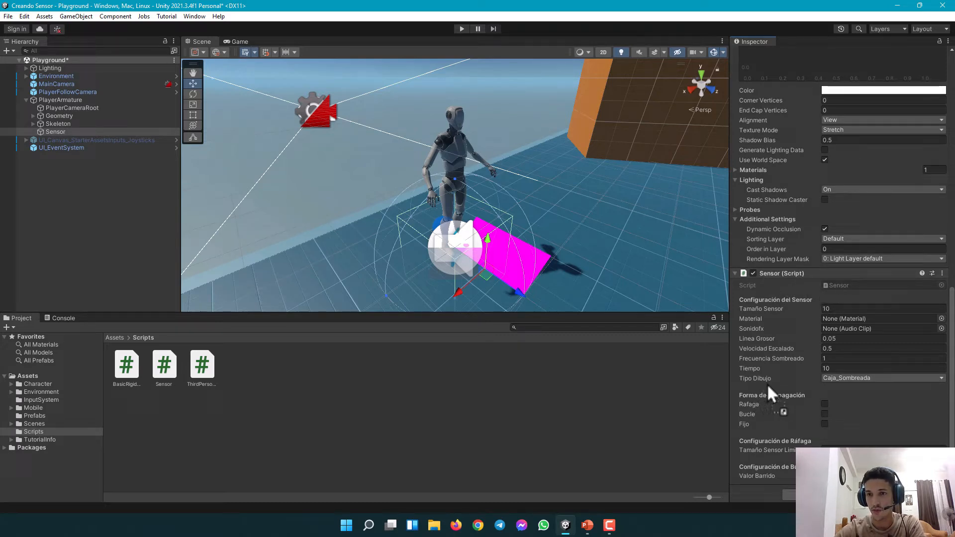
click(874, 379)
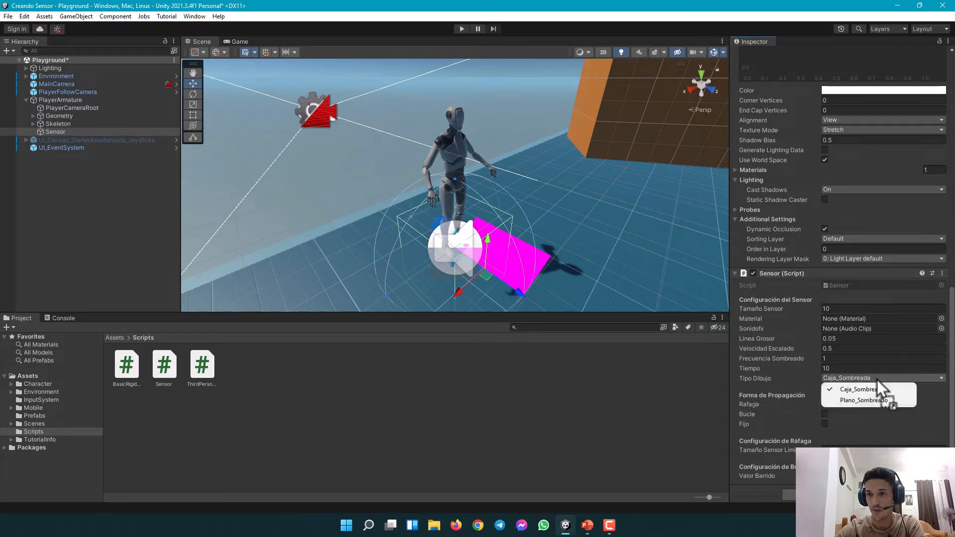
click(862, 401)
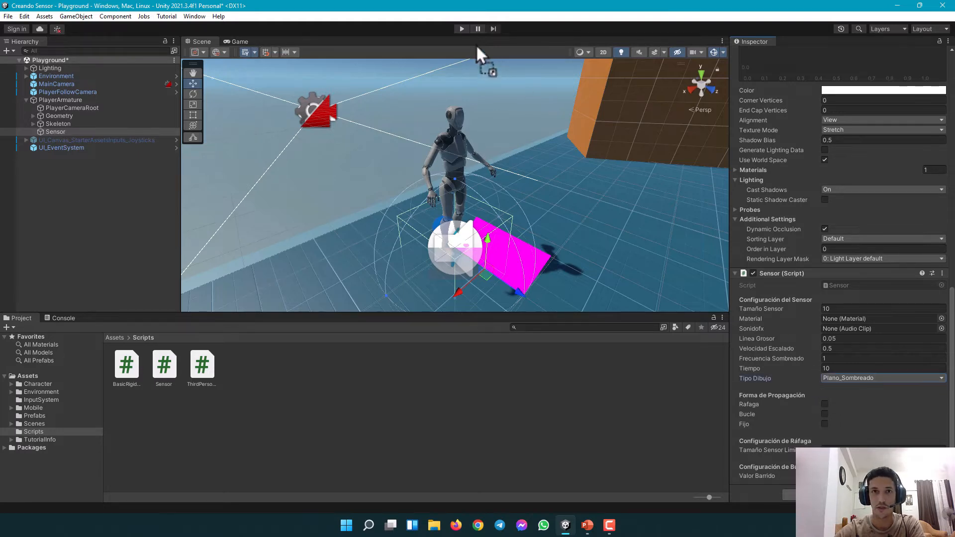
click(462, 28)
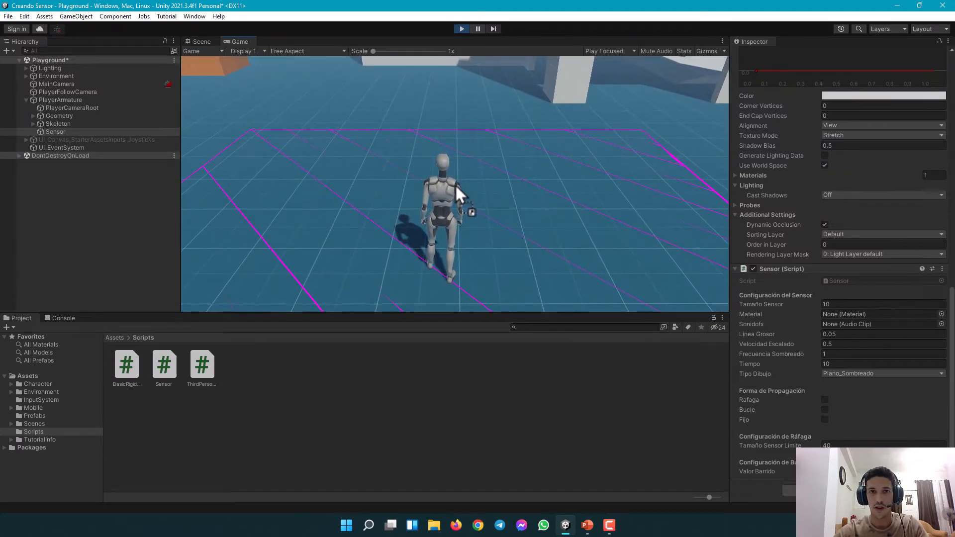
click(461, 29)
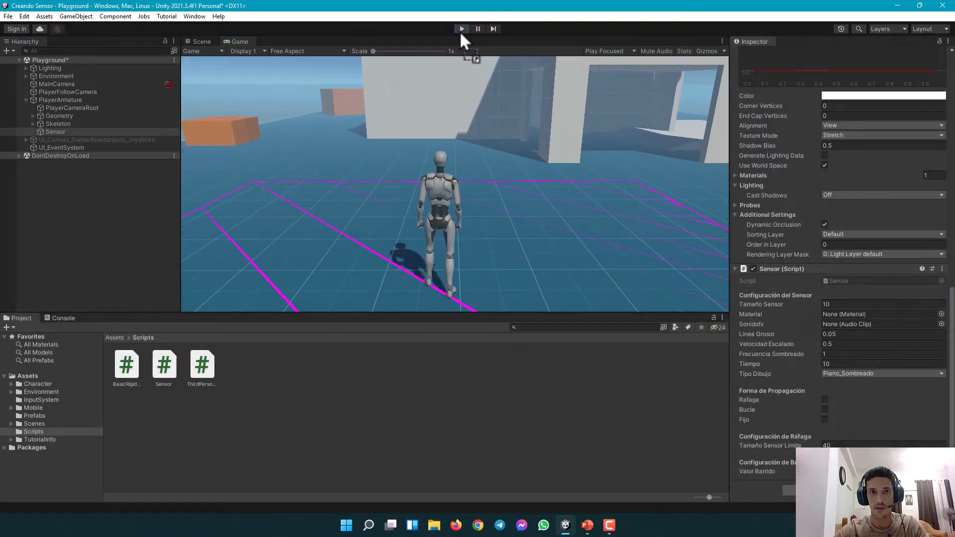
Raise the Sensor object slightly above the floor and test it in Play mode while walking the character around.
click(58, 131)
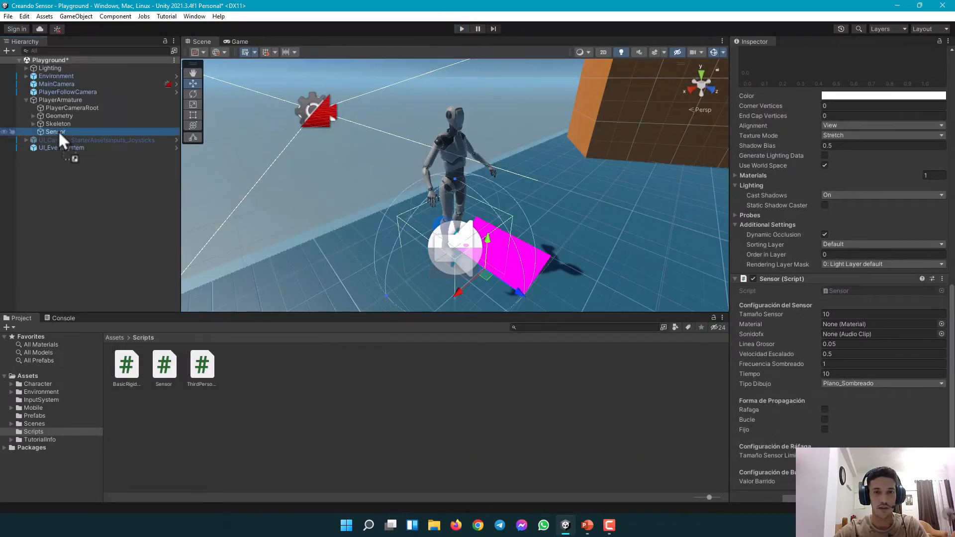
drag(490, 240, 490, 235)
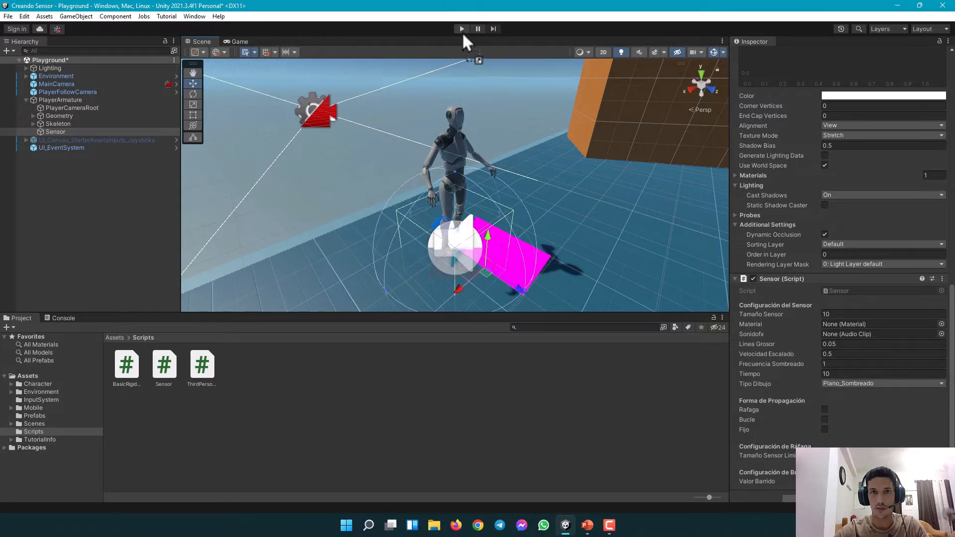
click(461, 28)
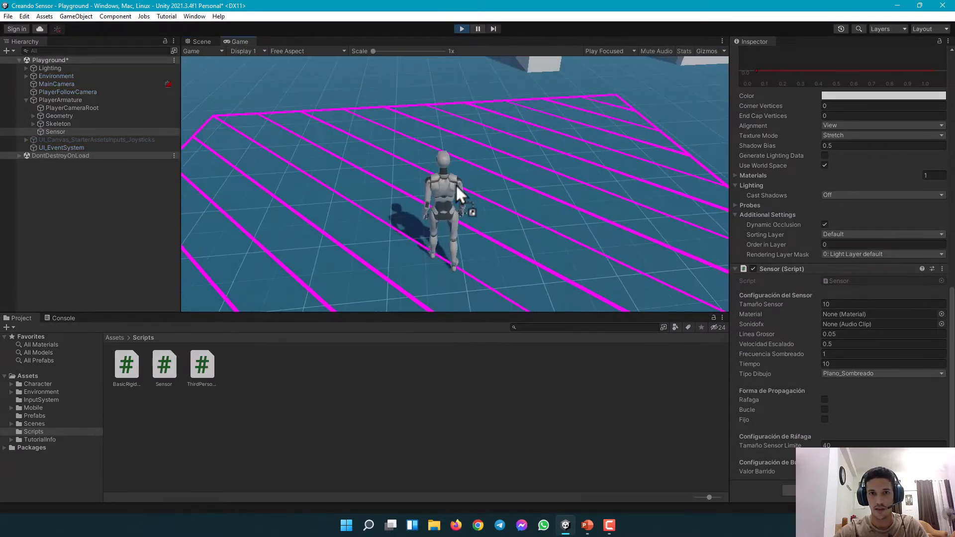
key(w)
key(a)
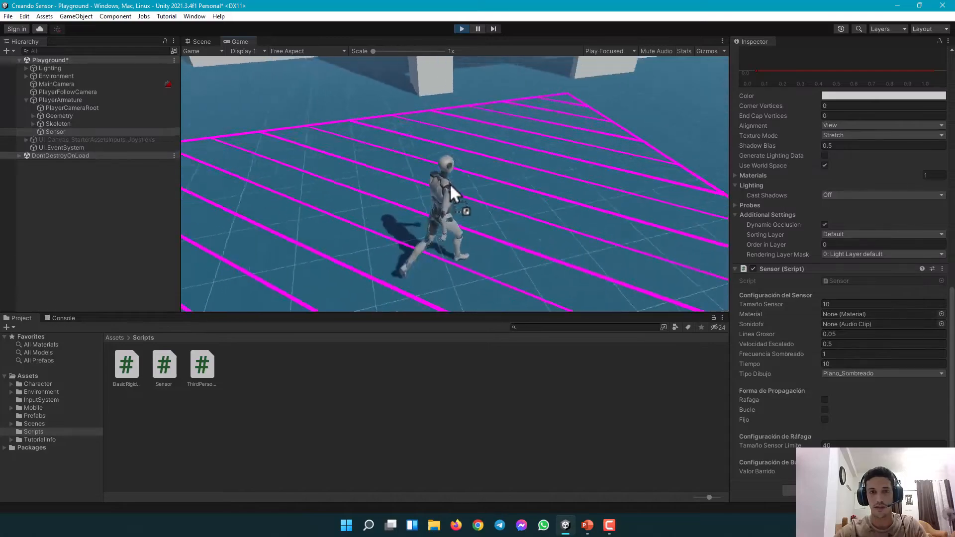
key(s)
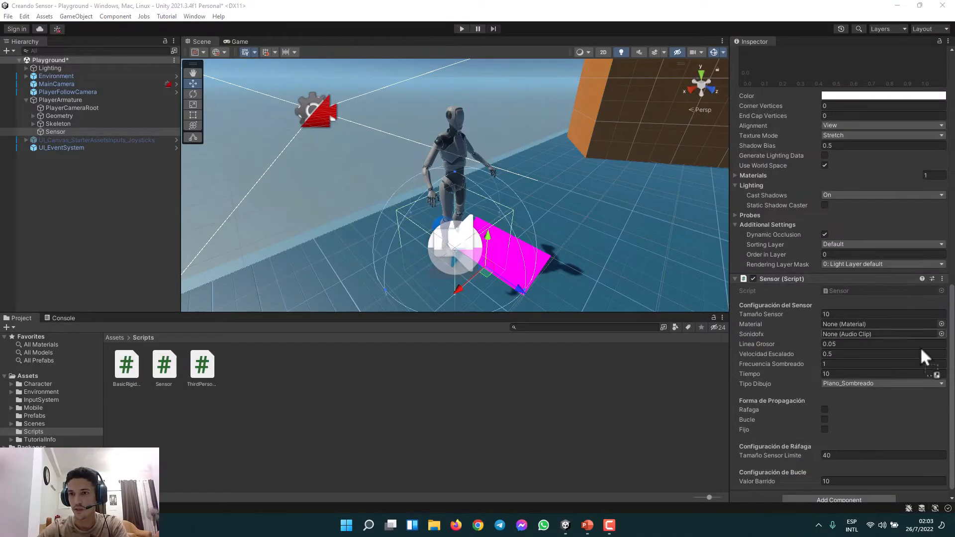
Review the Sensor script's configuration fields and the drawing options available for Tipo Dibujo.
scroll(920, 347, down, 1)
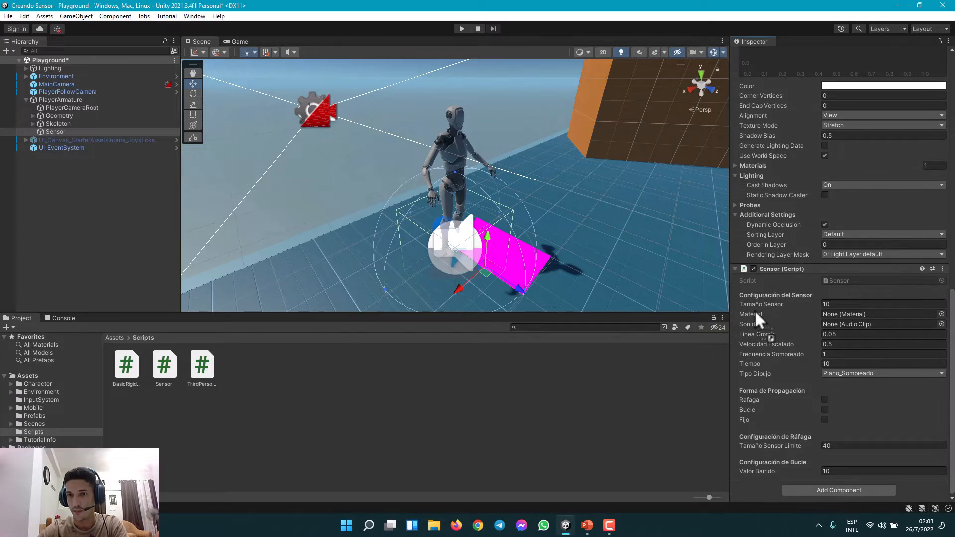
mouse_move(756, 305)
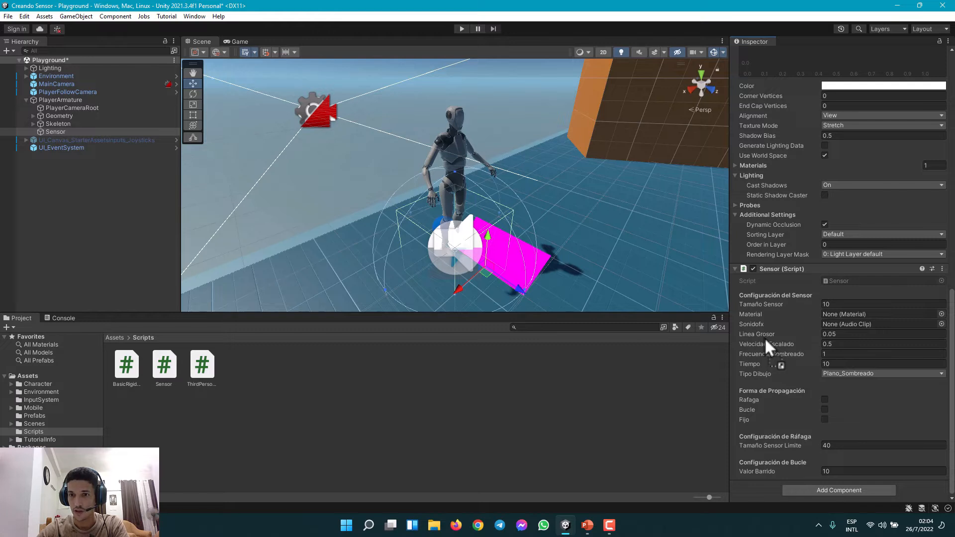
mouse_move(765, 339)
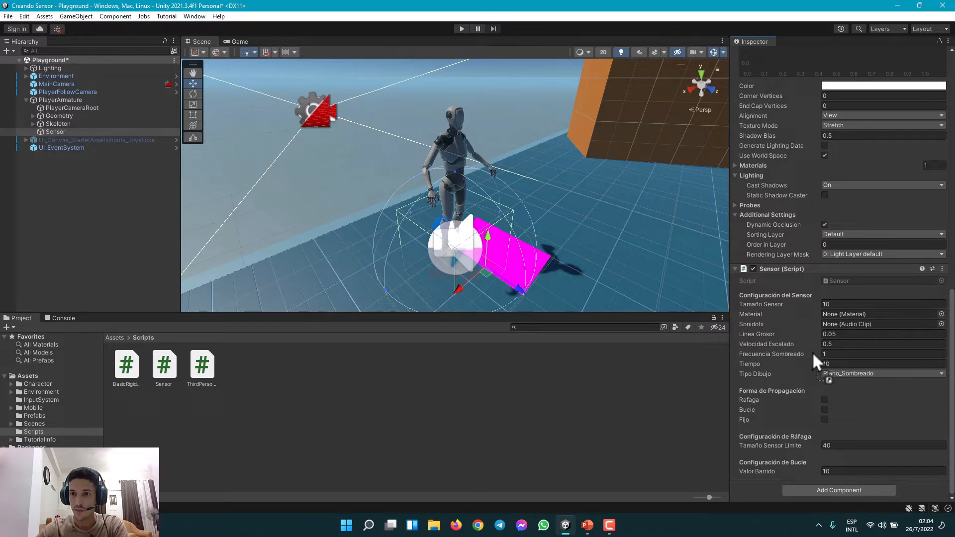
mouse_move(751, 365)
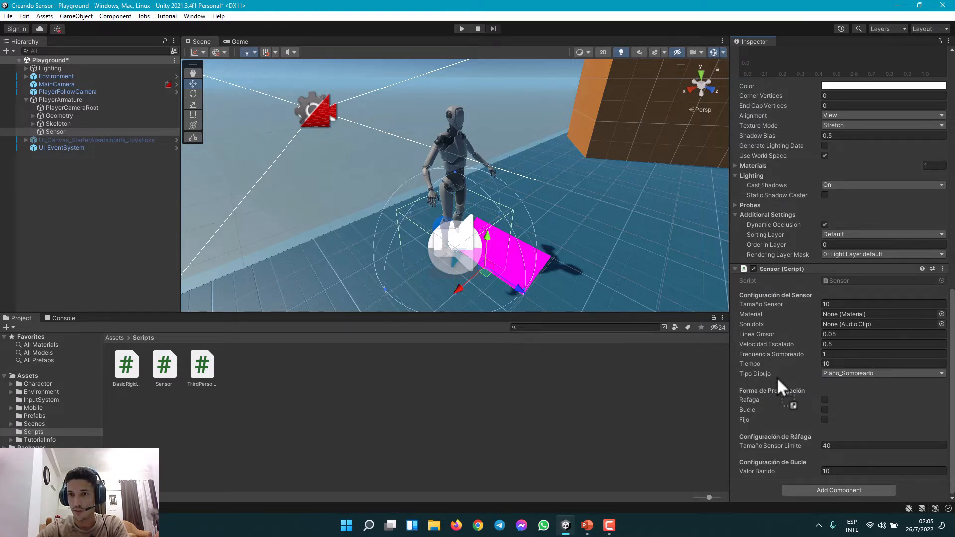
click(852, 376)
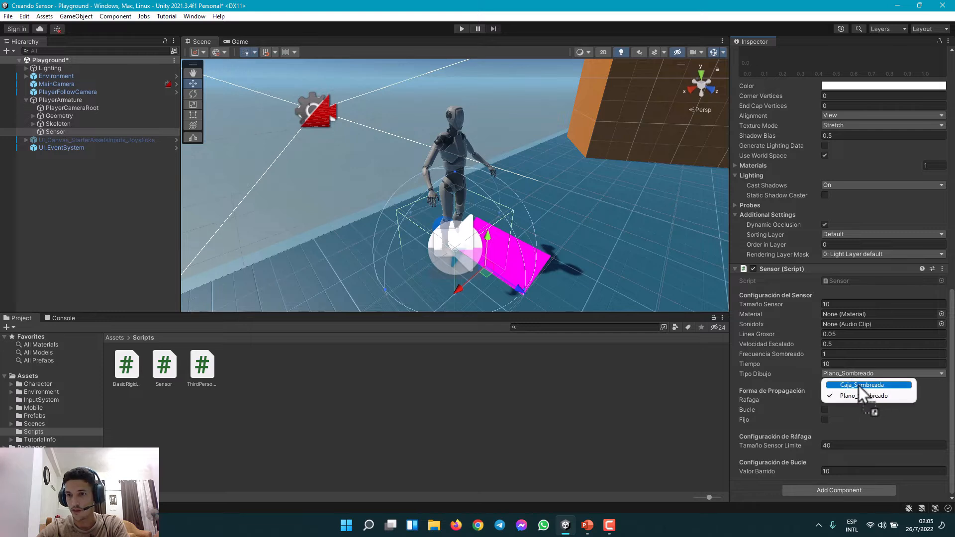
click(939, 382)
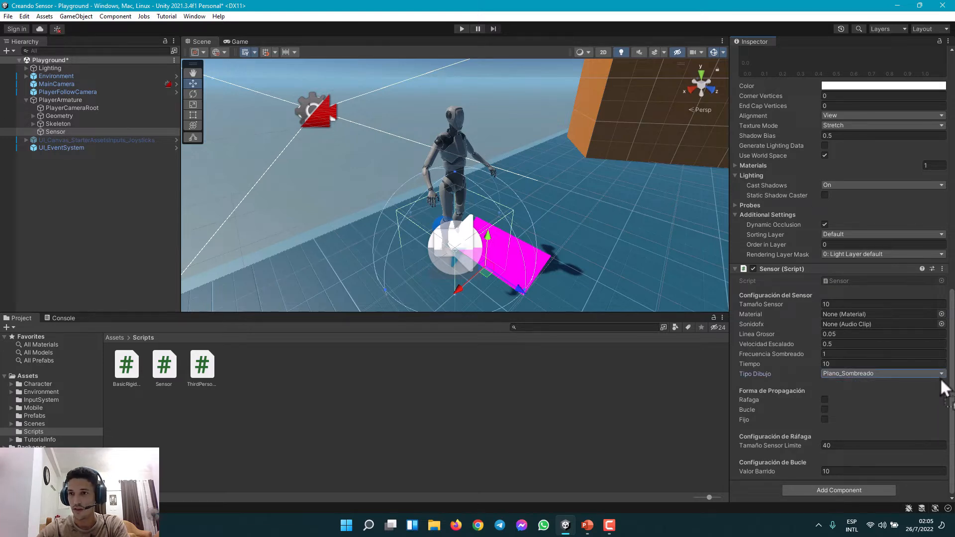
Set the Sensor script's propagation to Bucle and test it in Play mode while walking the character around.
click(825, 421)
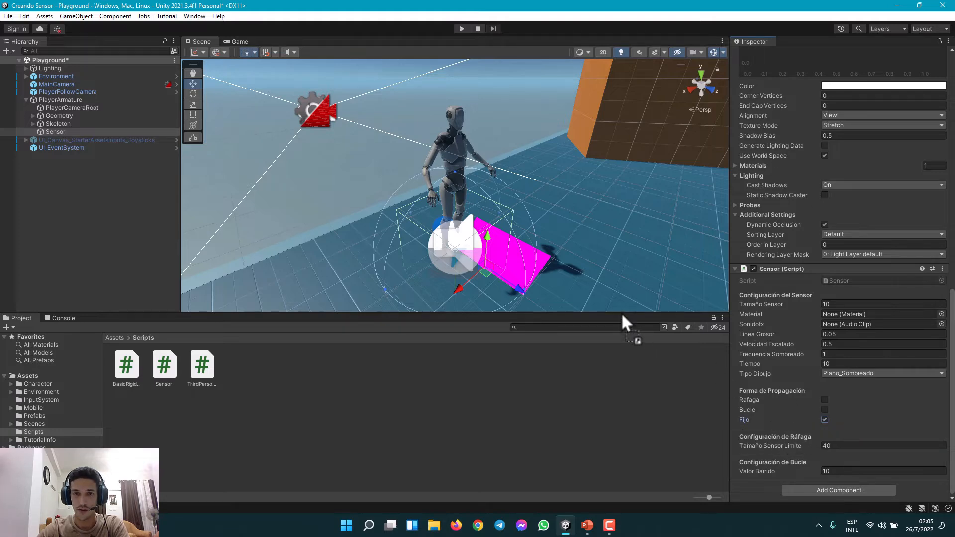
click(825, 410)
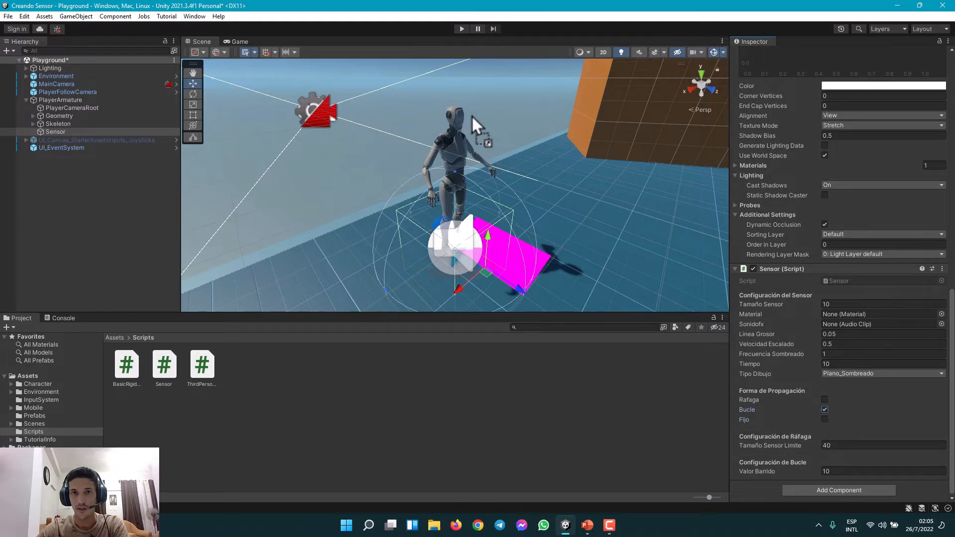
click(461, 29)
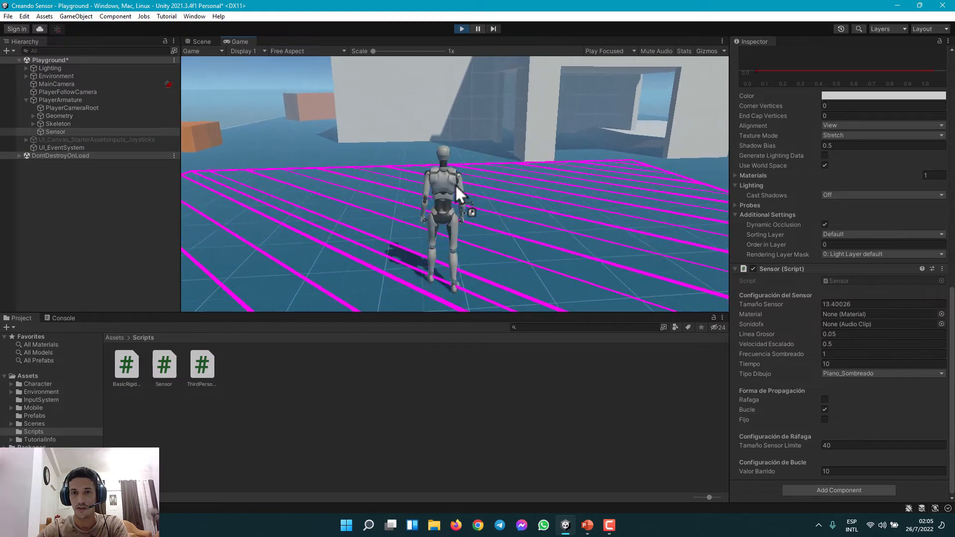
key(d)
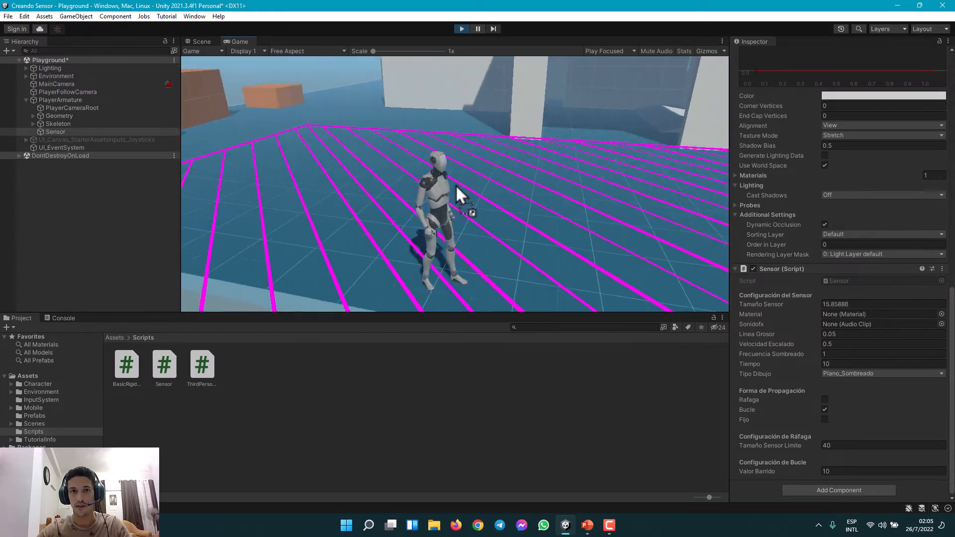
key(a)
key(a)
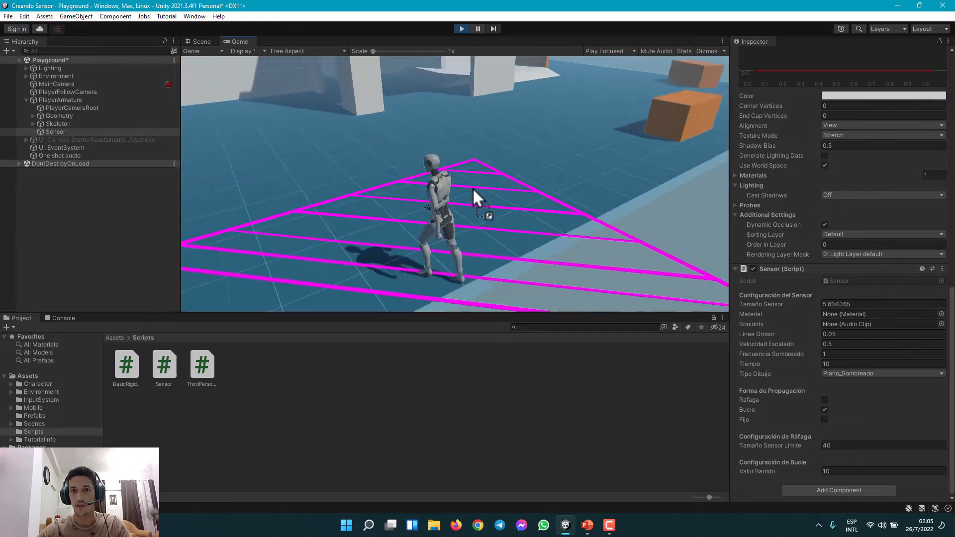
key(w)
key(a)
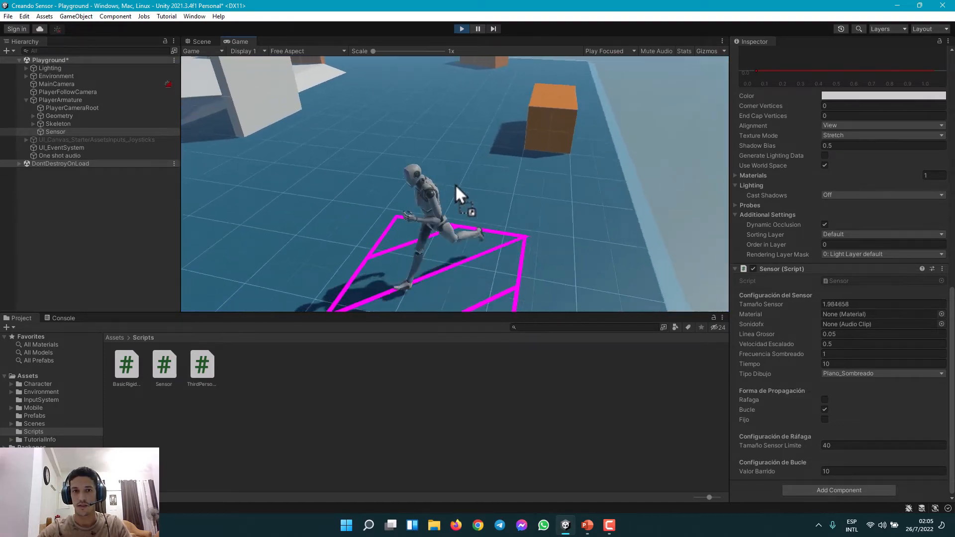
key(s)
click(462, 29)
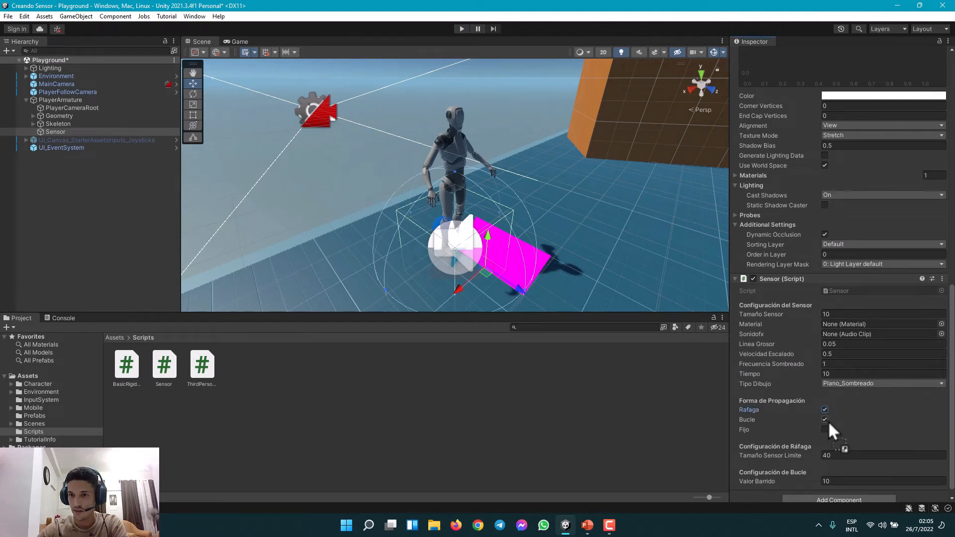
Set the Sensor script's propagation to Rafaga only, with Tamaño Sensor 2 and Tamaño Sensor Limite 40.
click(827, 420)
scroll(837, 305, down, 1)
click(837, 306)
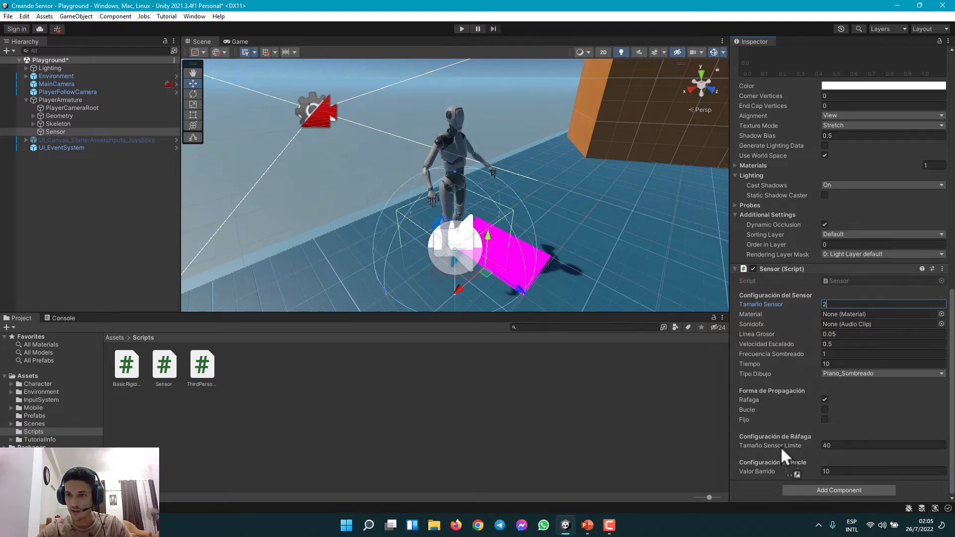
click(835, 446)
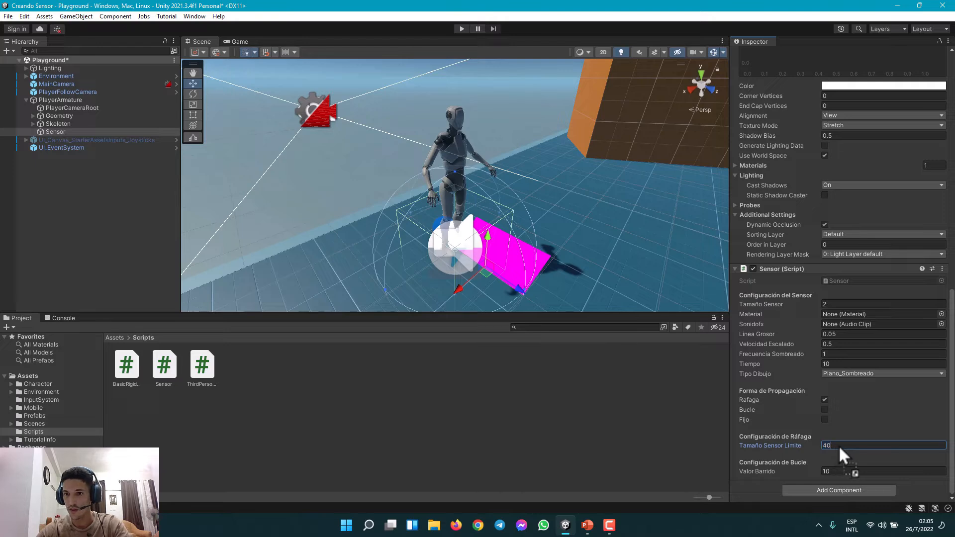
Test the Rafaga propagation in Play mode while moving the character around, ending the run when done.
click(462, 30)
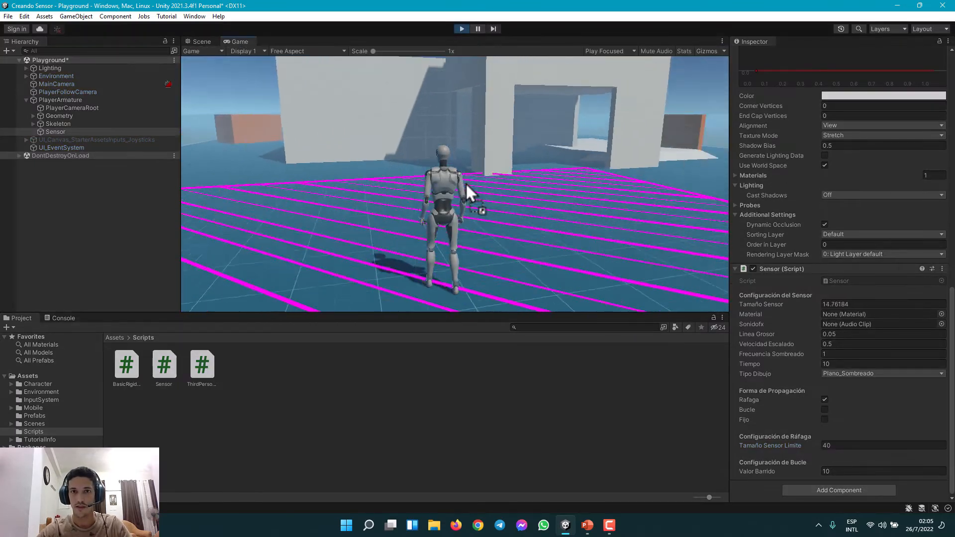
key(w)
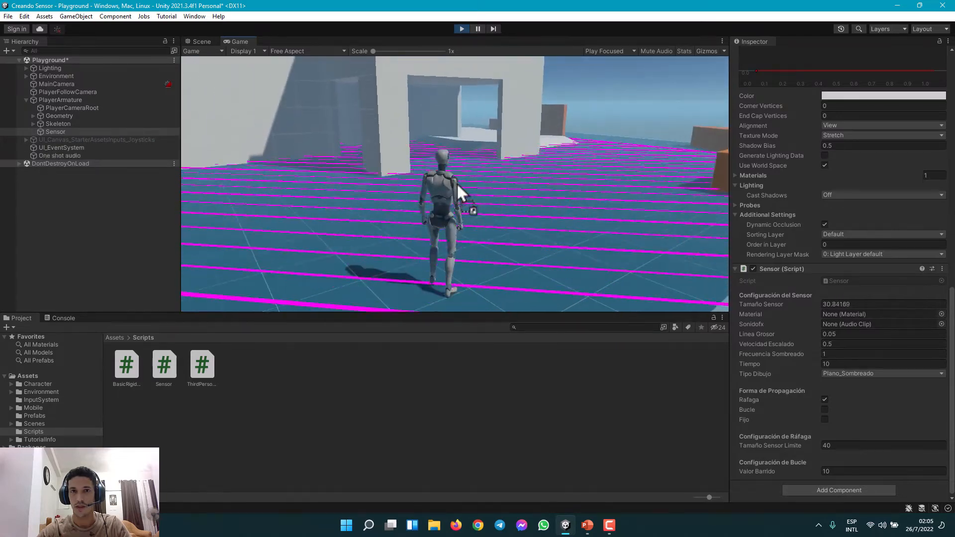
key(d)
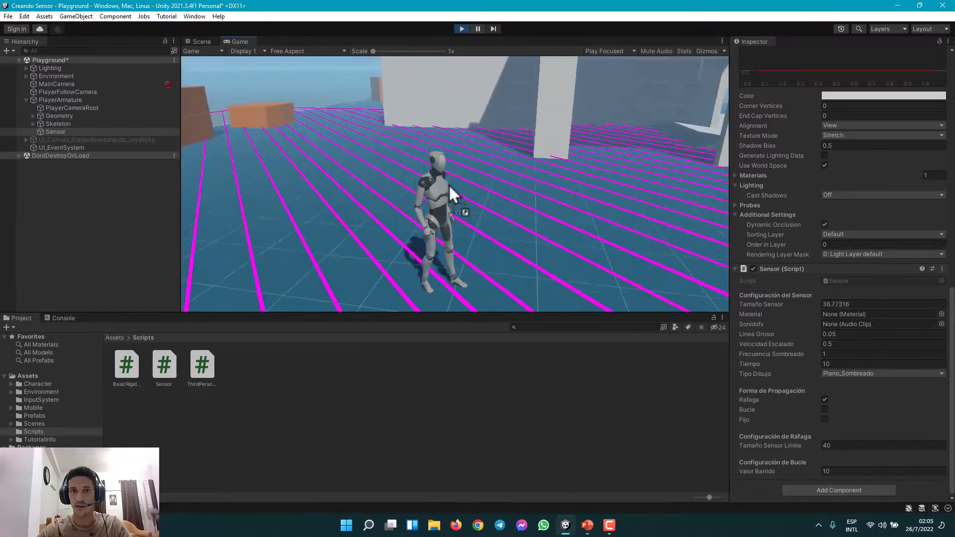
key(ctrl+p)
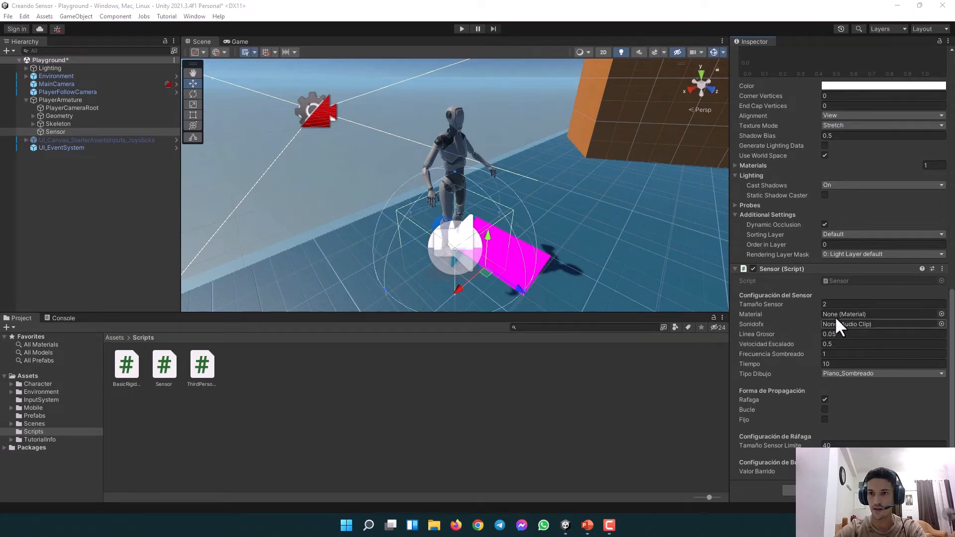
Create a folder named Materiales in the project's Assets folder.
click(114, 338)
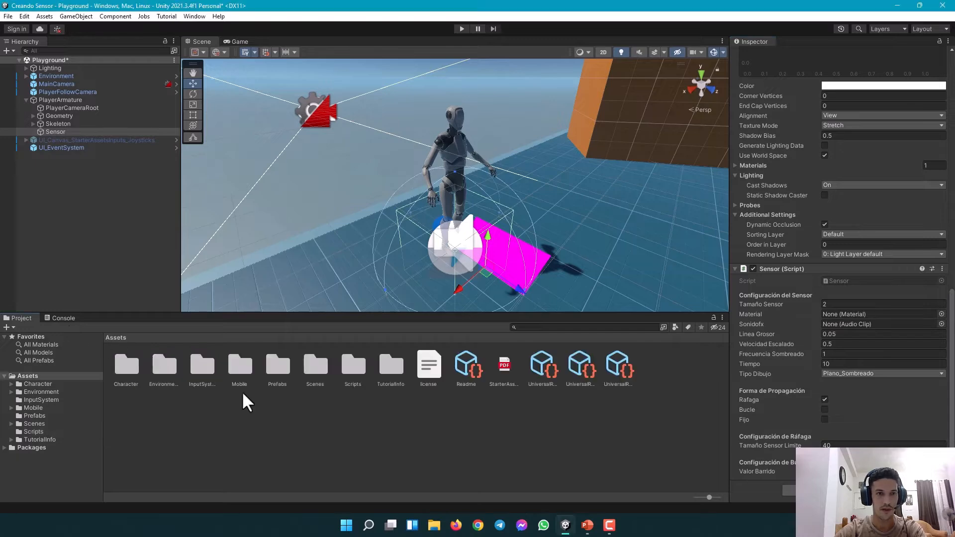
right_click(366, 427)
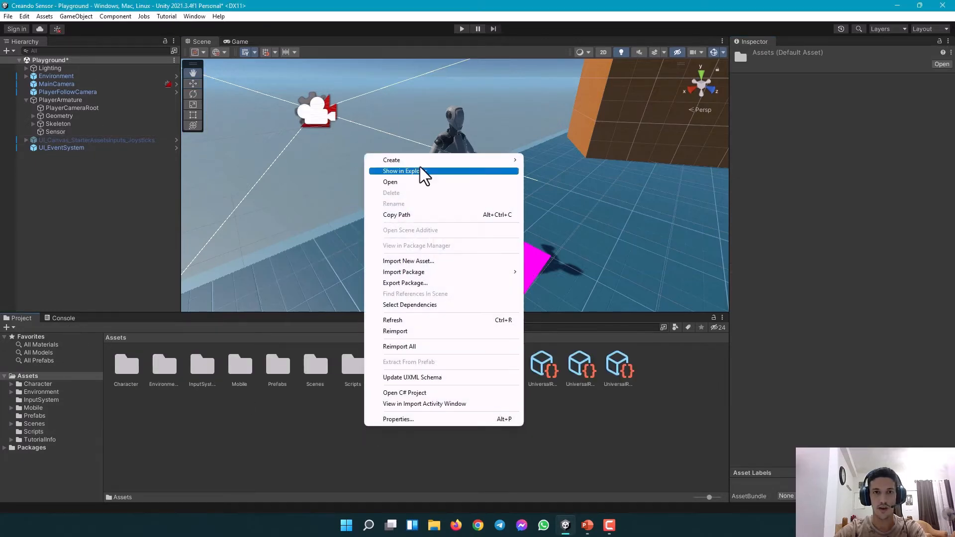
mouse_move(436, 160)
click(569, 28)
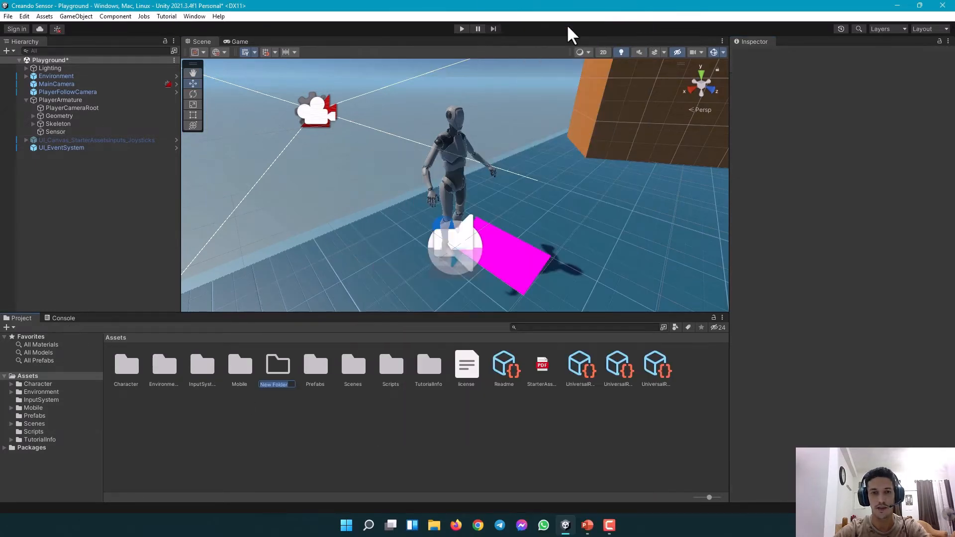
text(Materiales)
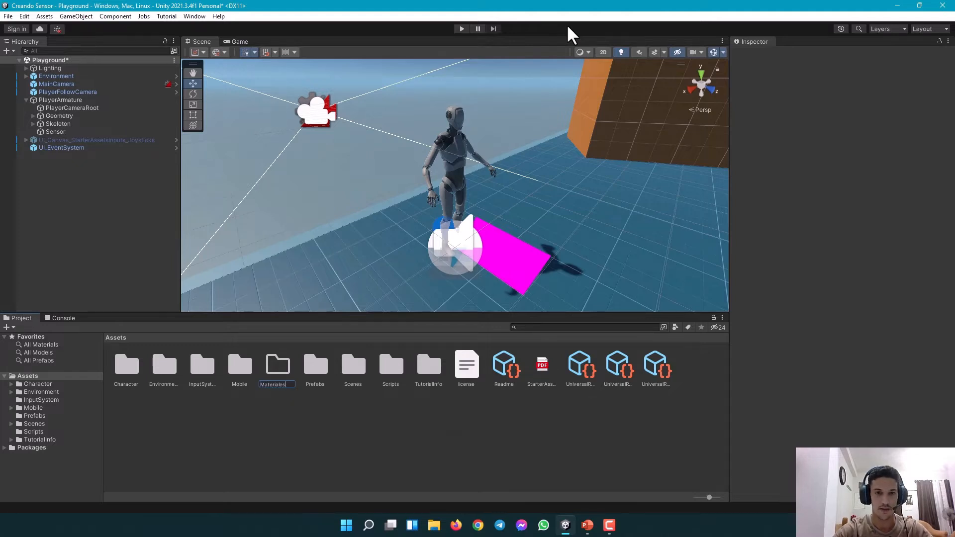
key(Return)
Create a material named MaterialSensor inside the Materiales folder.
double_click(238, 368)
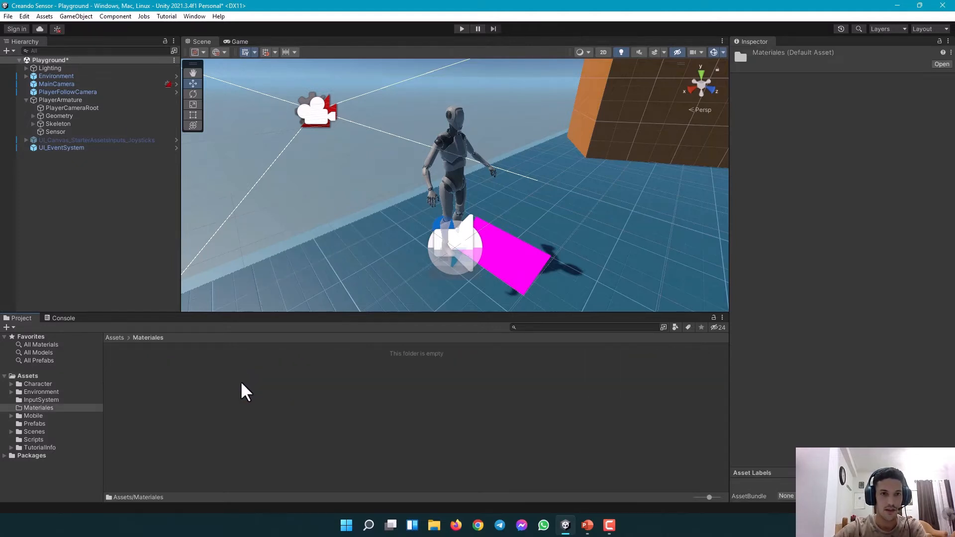
right_click(241, 382)
mouse_move(301, 116)
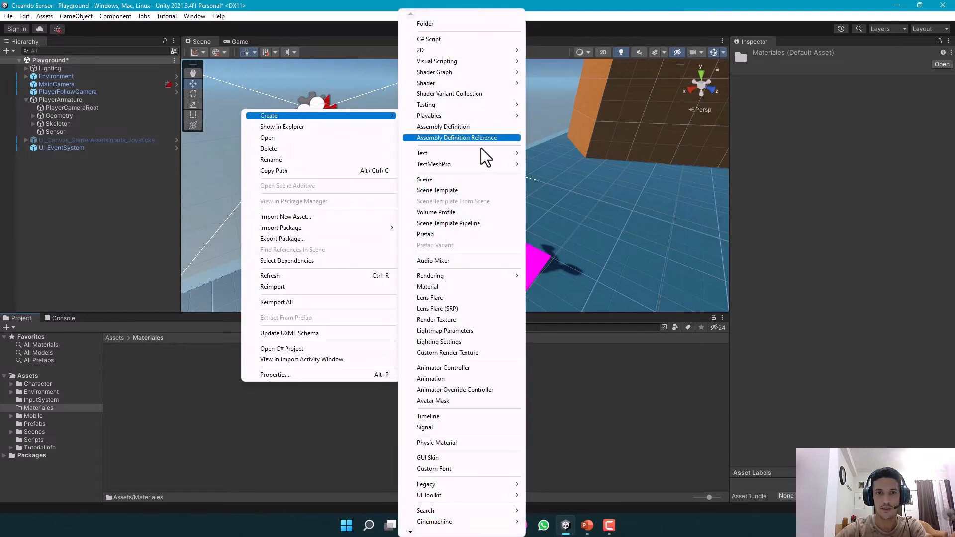
click(441, 286)
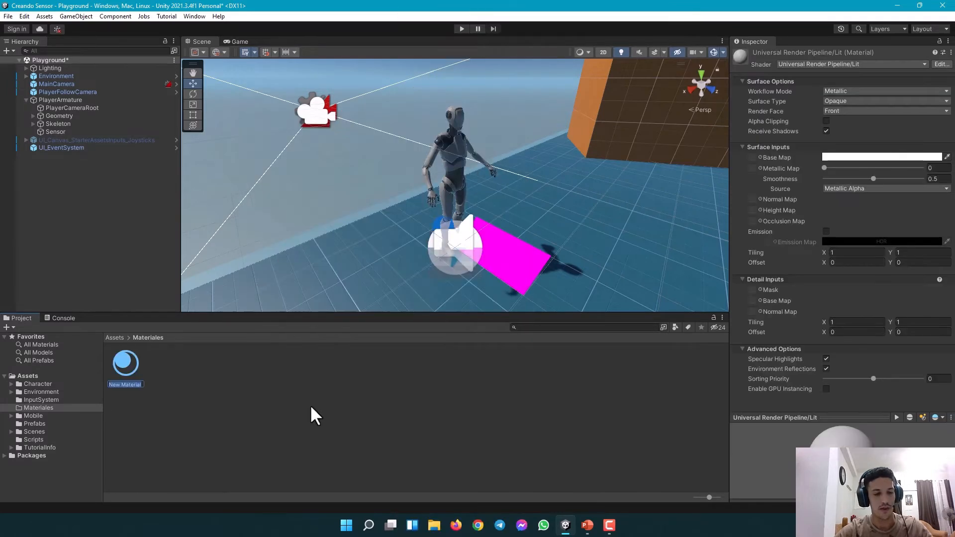
text(MaterialSe)
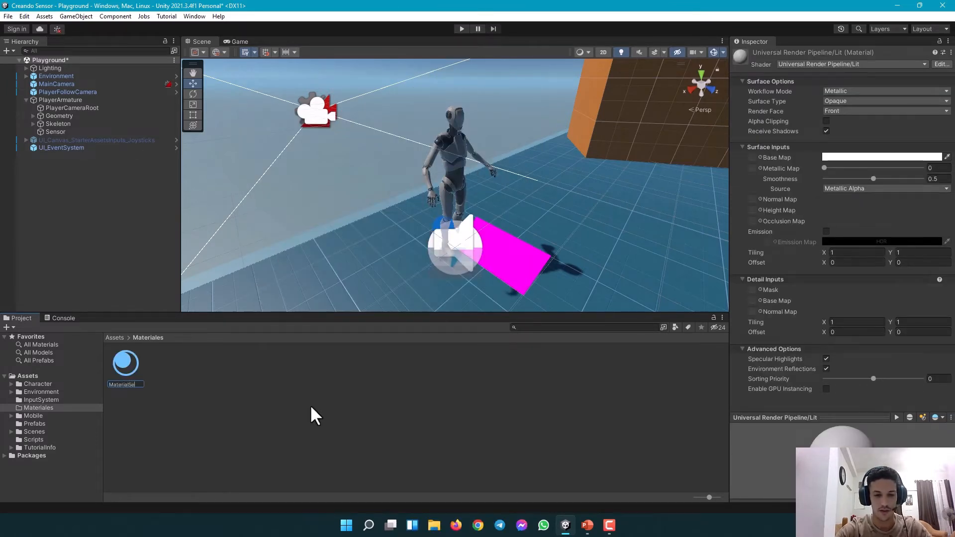
text(nsor)
key(Return)
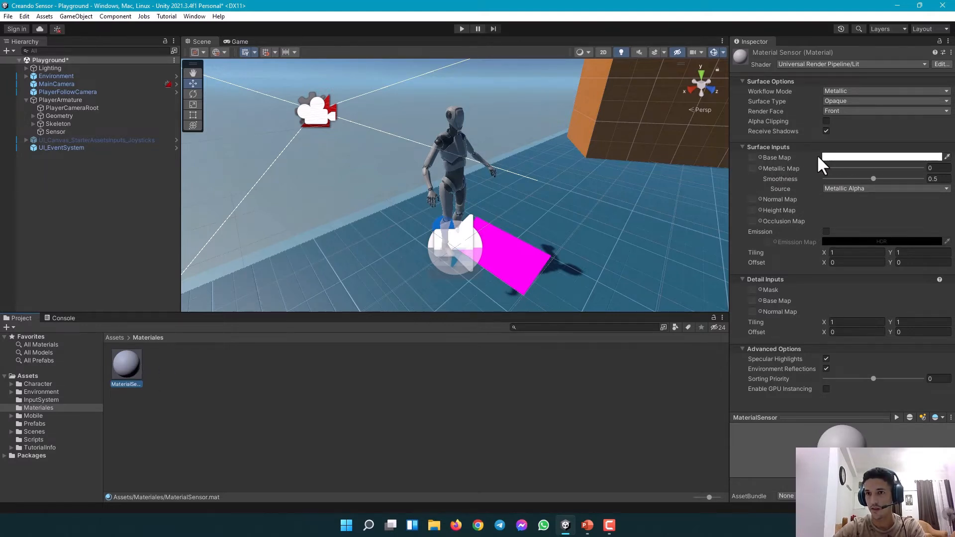
Set the Base Map color of MaterialSensor to green, hexadecimal 81D714.
click(877, 158)
click(895, 189)
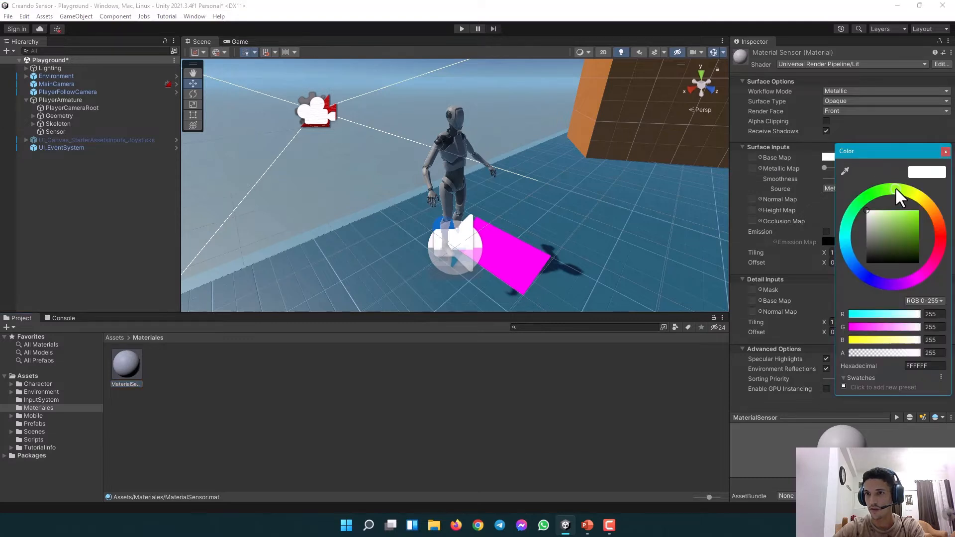
click(914, 220)
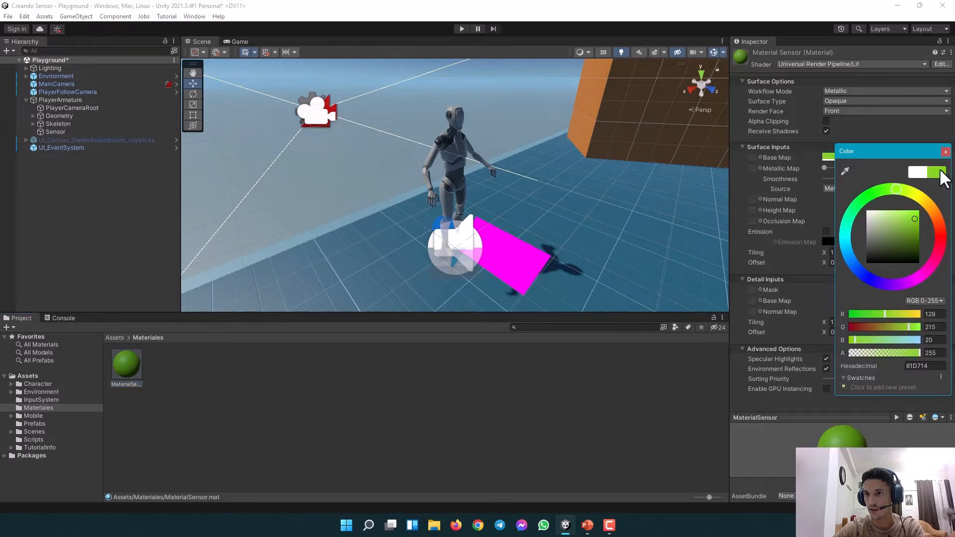
click(945, 151)
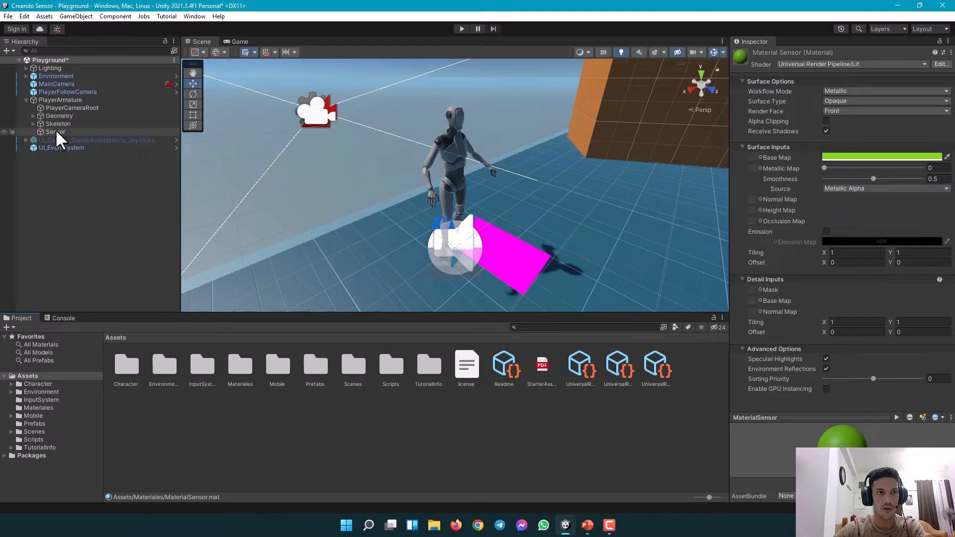
Lock the Inspector on the Sensor object and assign MaterialSensor as the Sensor script's Material.
click(56, 132)
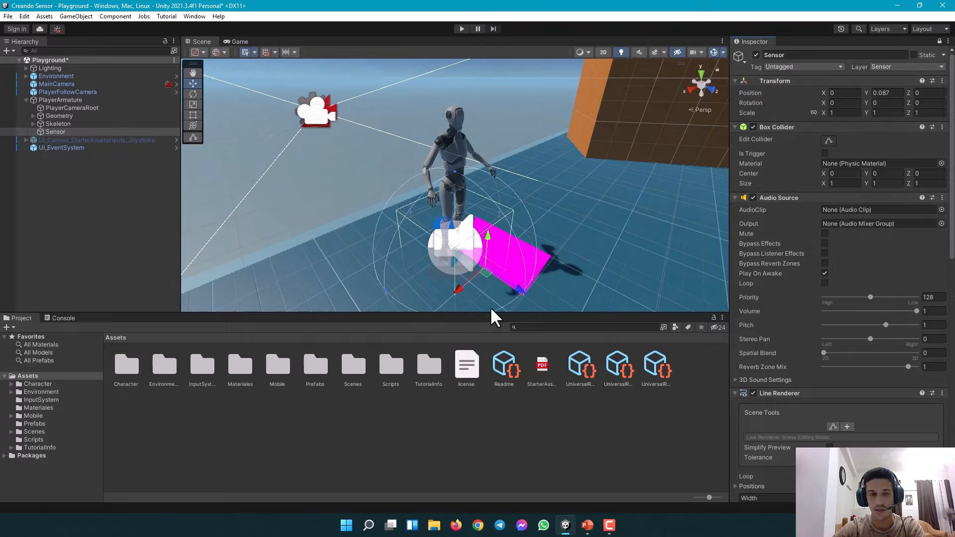
double_click(239, 369)
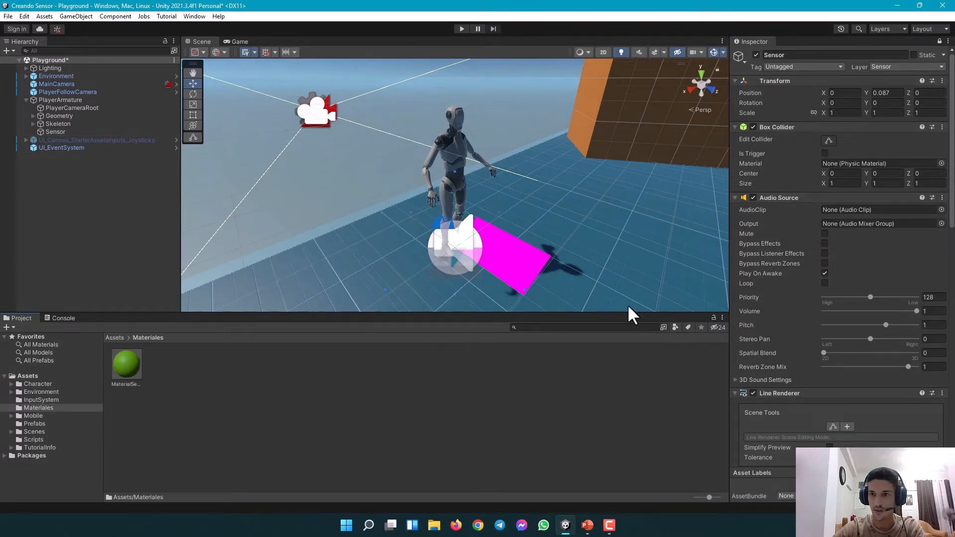
scroll(809, 303, down, 10)
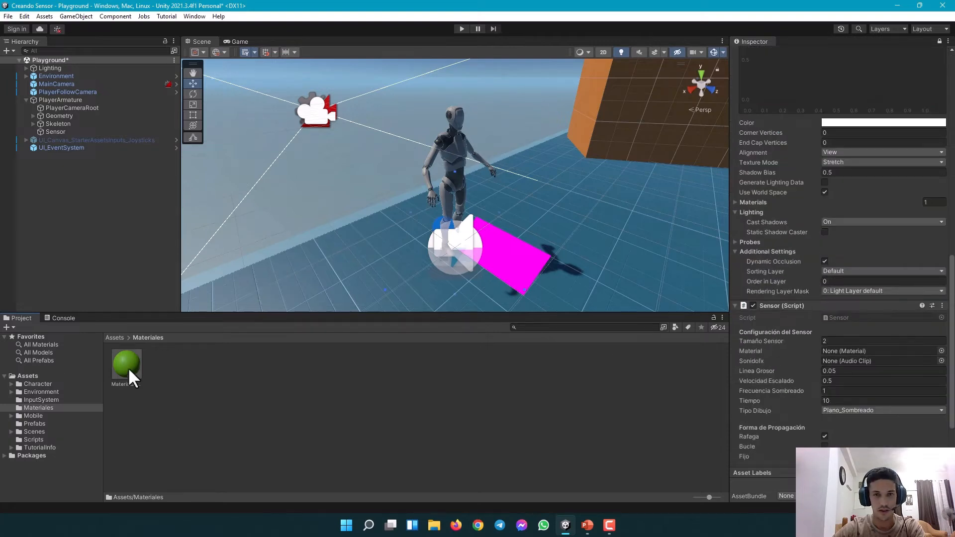
drag(132, 379, 845, 361)
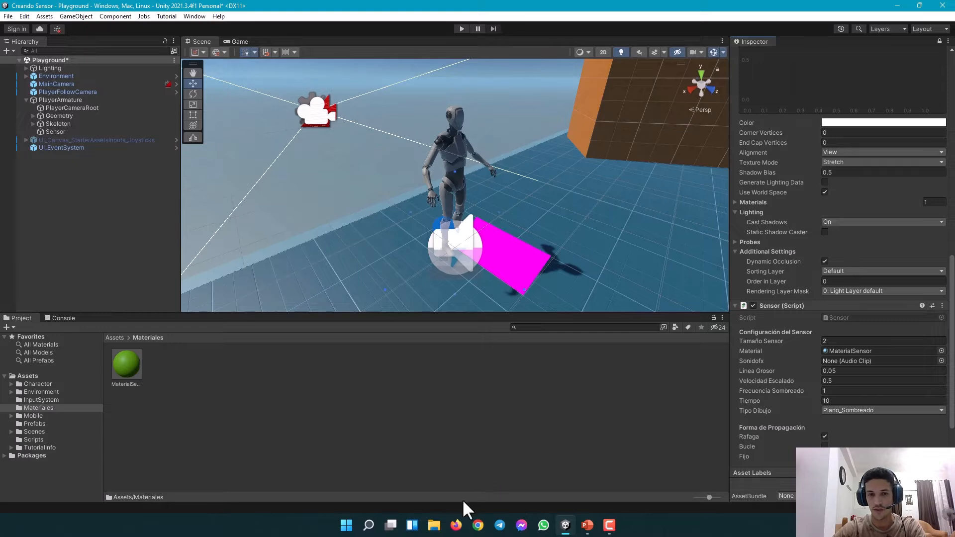
Switch to Firefox and search the web for "descargar sonidos gratis".
click(456, 525)
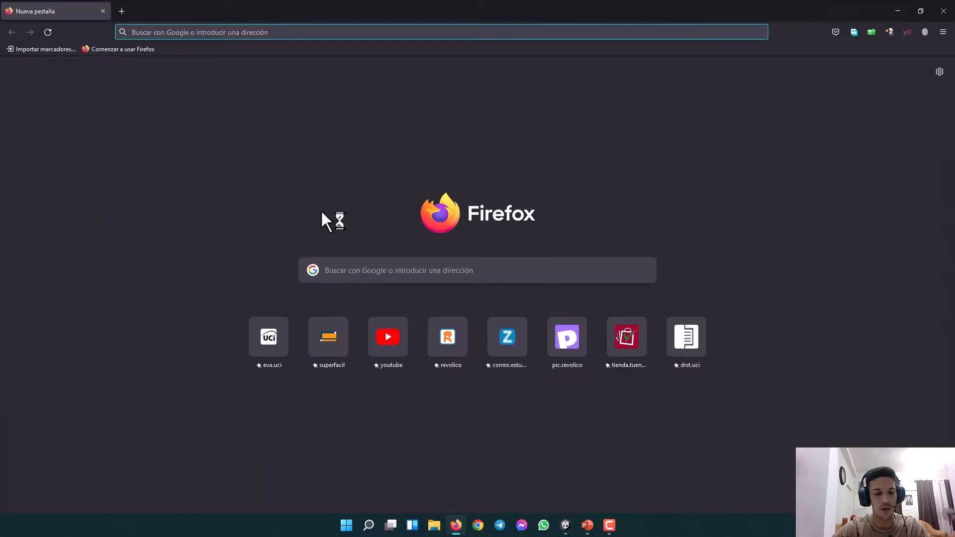
text(desca)
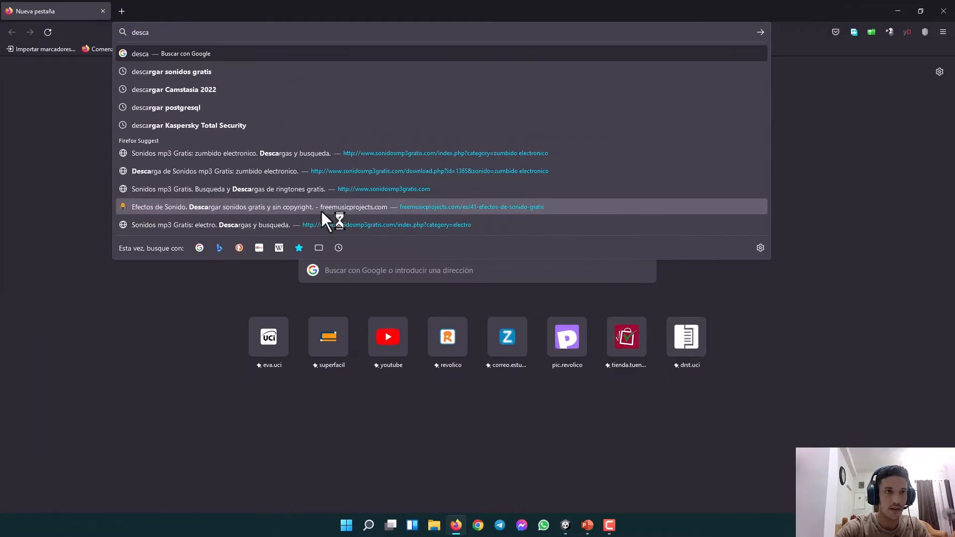
text(rgar son)
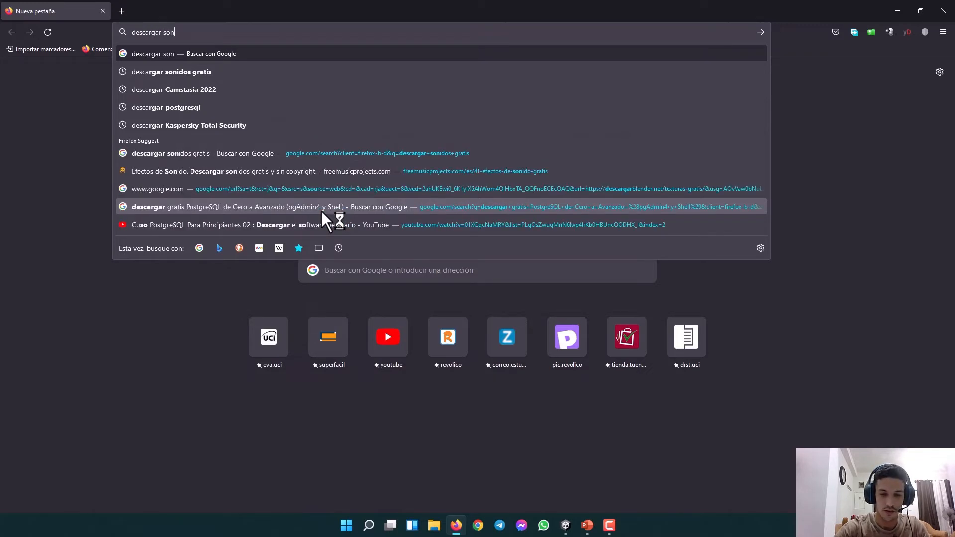
text(idos gratis)
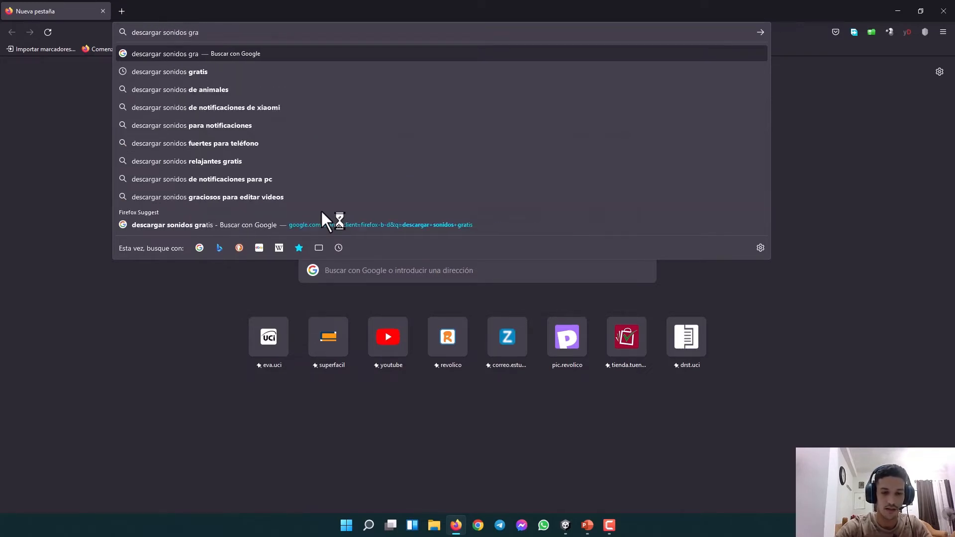
key(Return)
scroll(405, 215, down, 8)
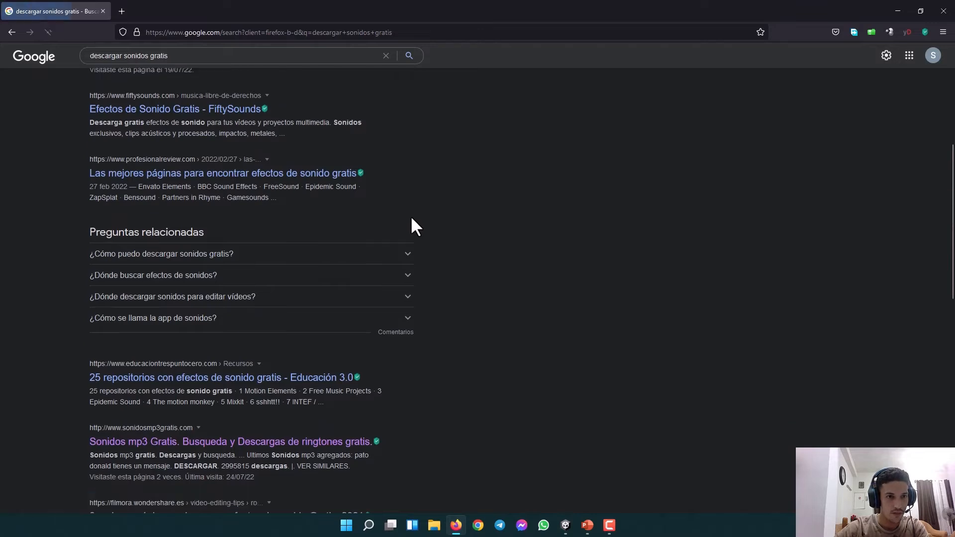
scroll(411, 216, down, 2)
click(135, 164)
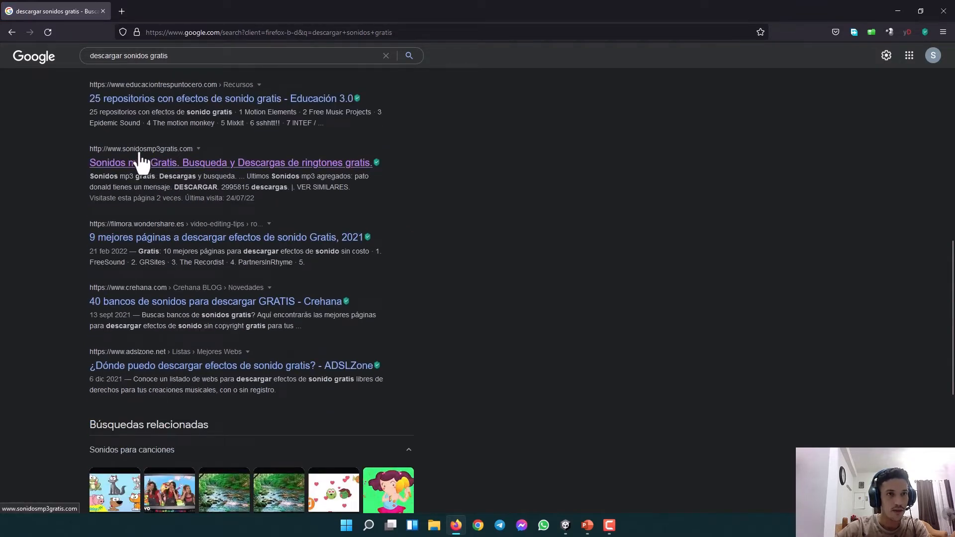
click(195, 168)
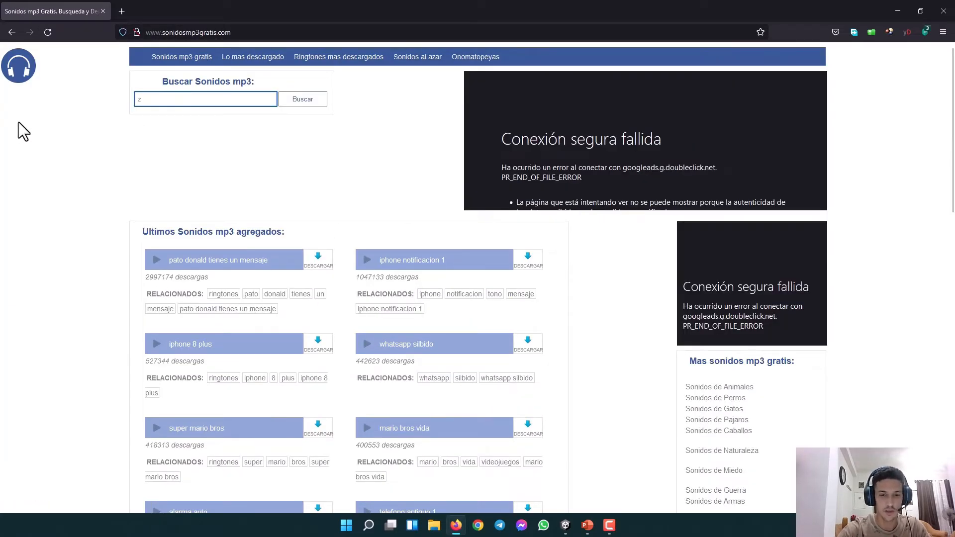
Search the sound site for "zumbido electronico" and open the matching zumbido electronico category.
text(umbido elec)
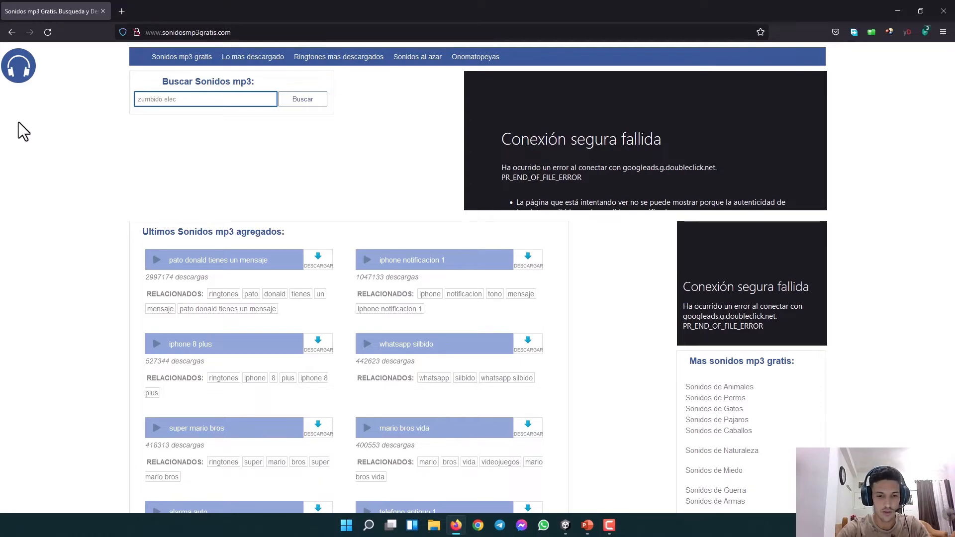
text(tronico)
key(Return)
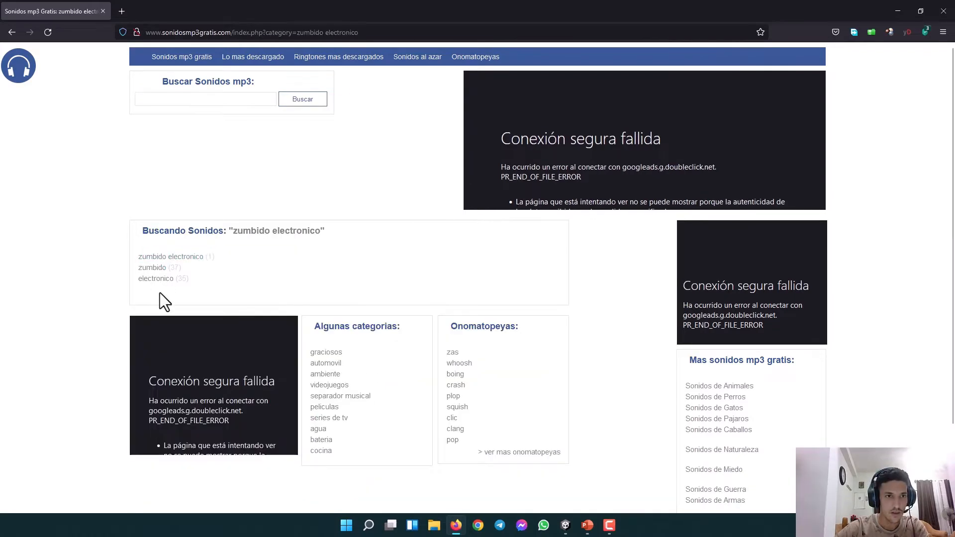
click(180, 257)
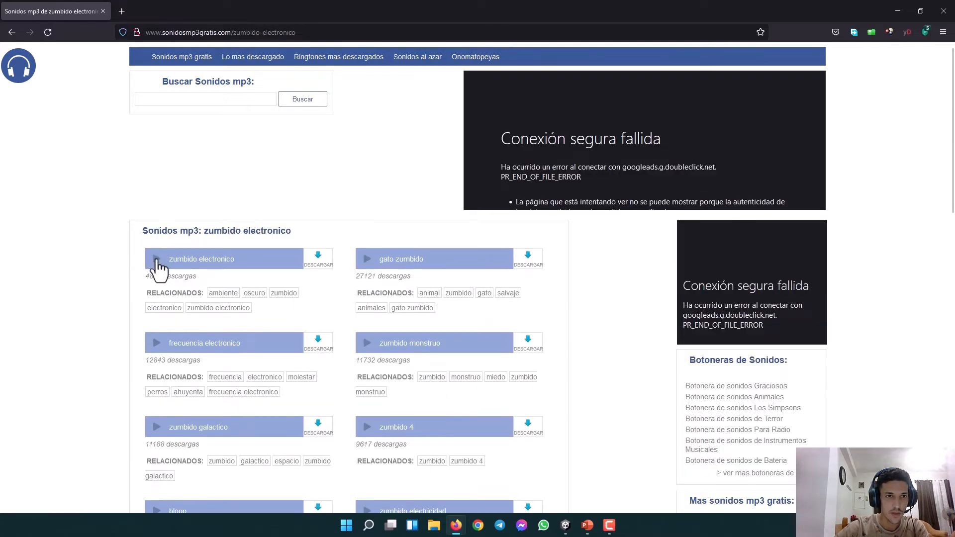
Preview the zumbido electronico sound, download its mp3 through option 1 and show the downloaded file in its folder.
click(156, 259)
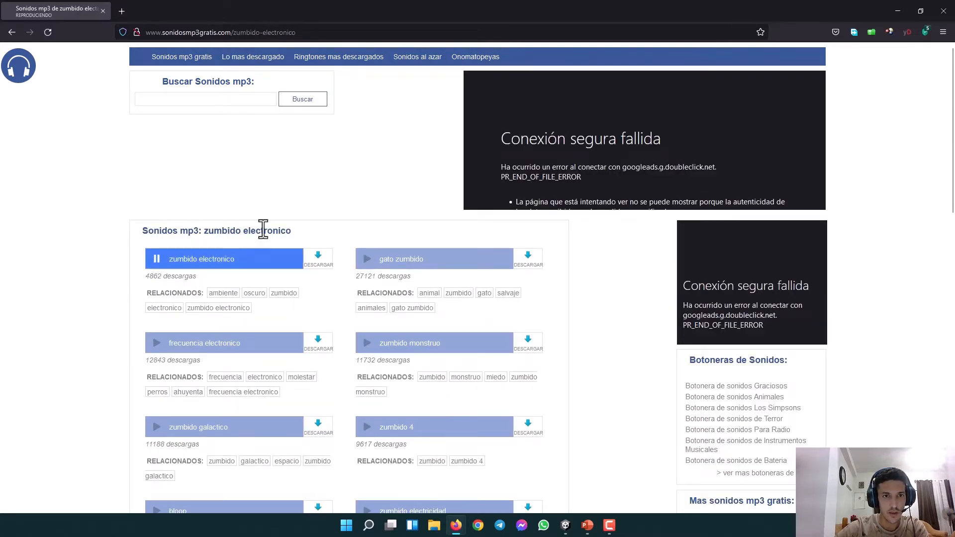
click(319, 263)
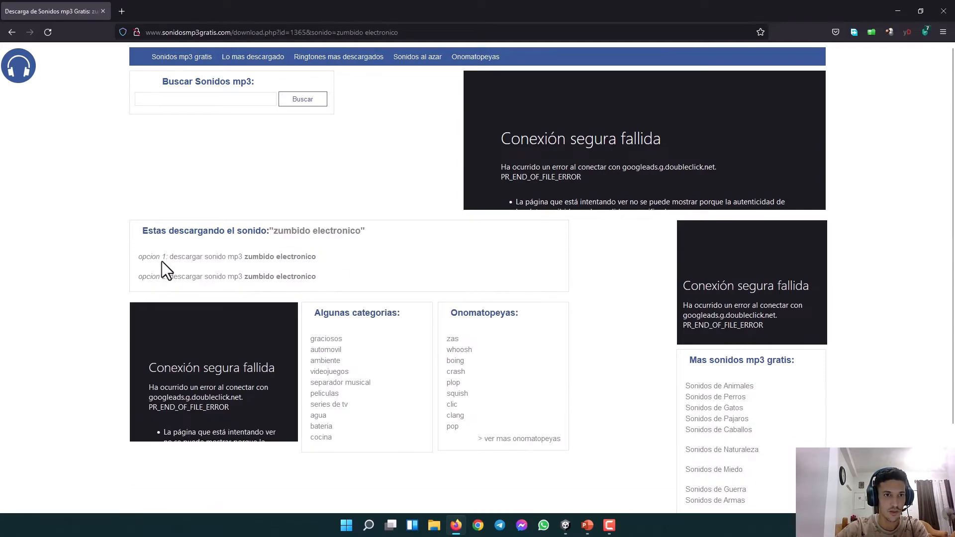
click(194, 258)
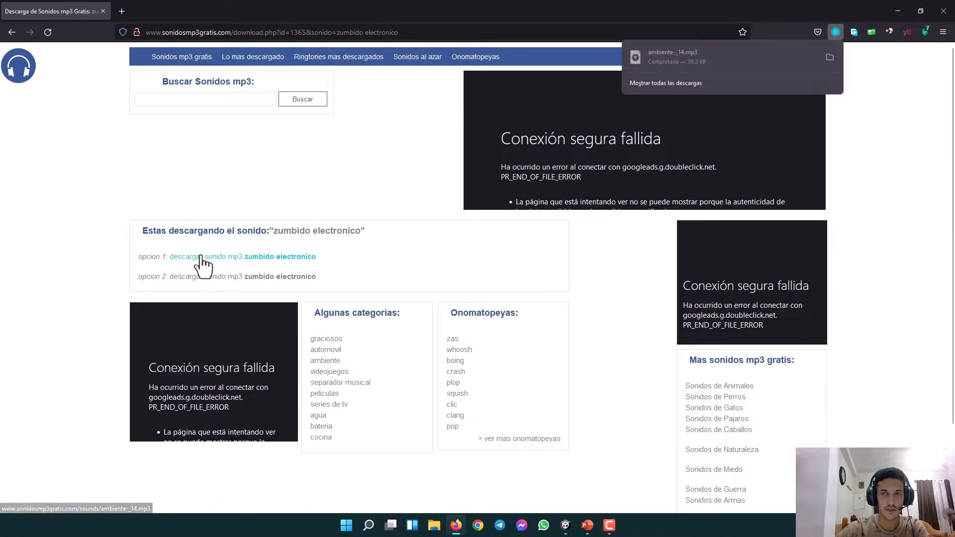
click(830, 57)
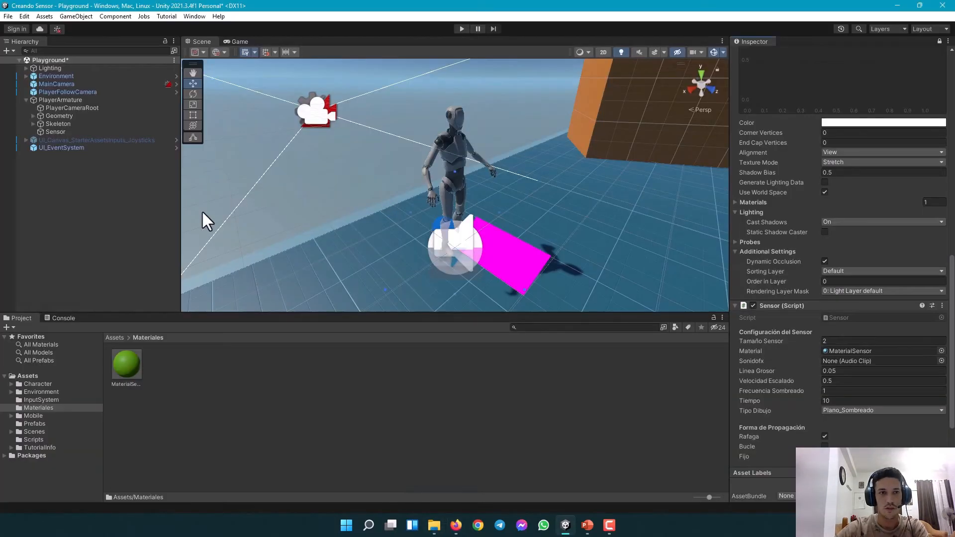
In Unity, create a folder named SonidosFX in the project's Assets folder and open it.
click(115, 338)
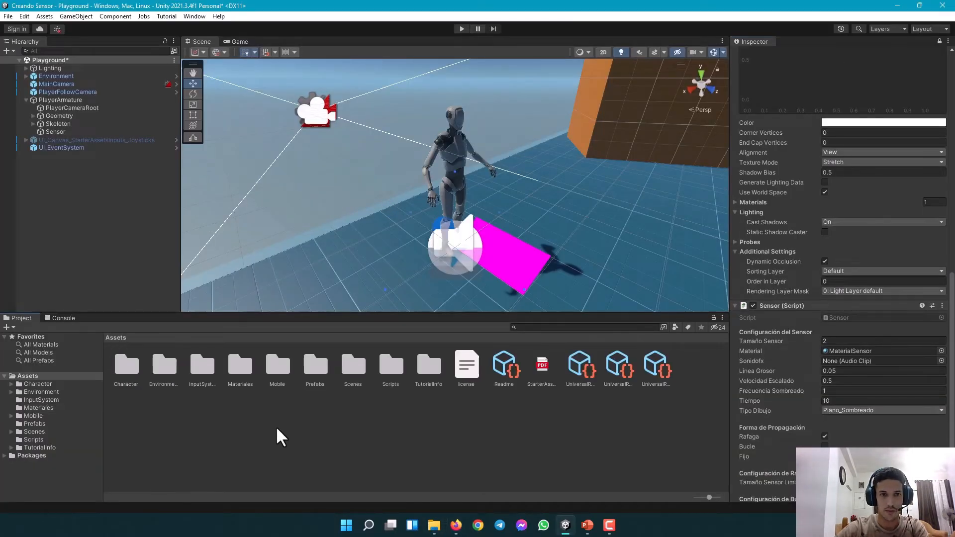
right_click(324, 437)
mouse_move(423, 178)
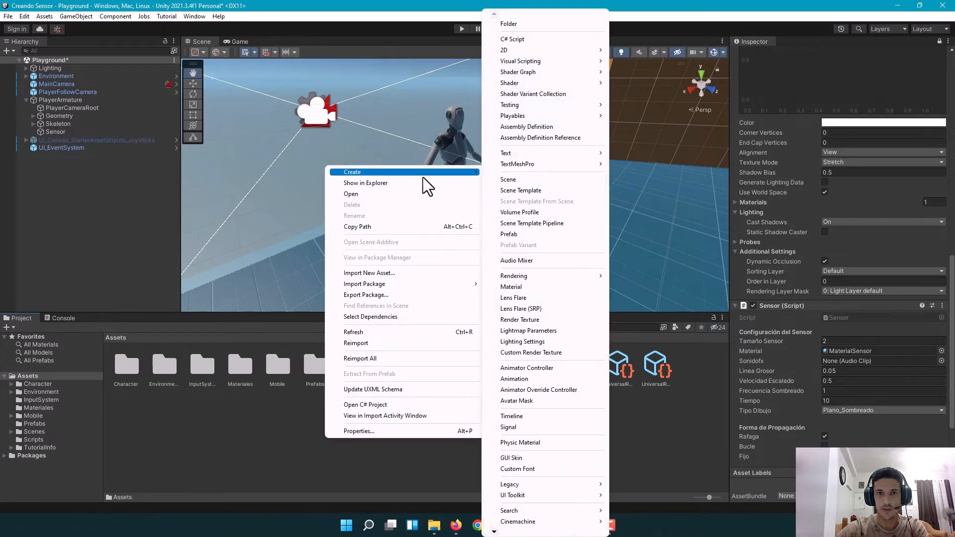
click(517, 24)
text(SonidosFX)
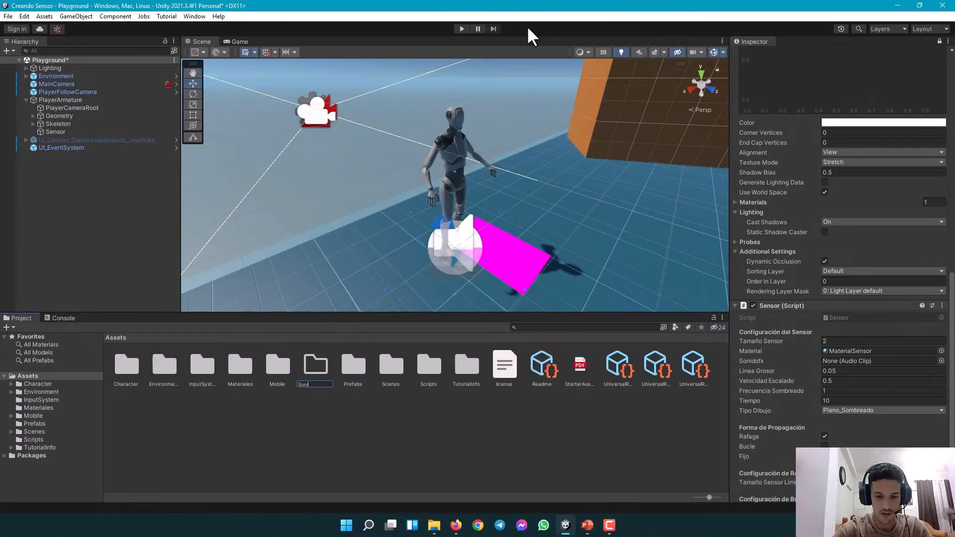
key(Return)
double_click(426, 366)
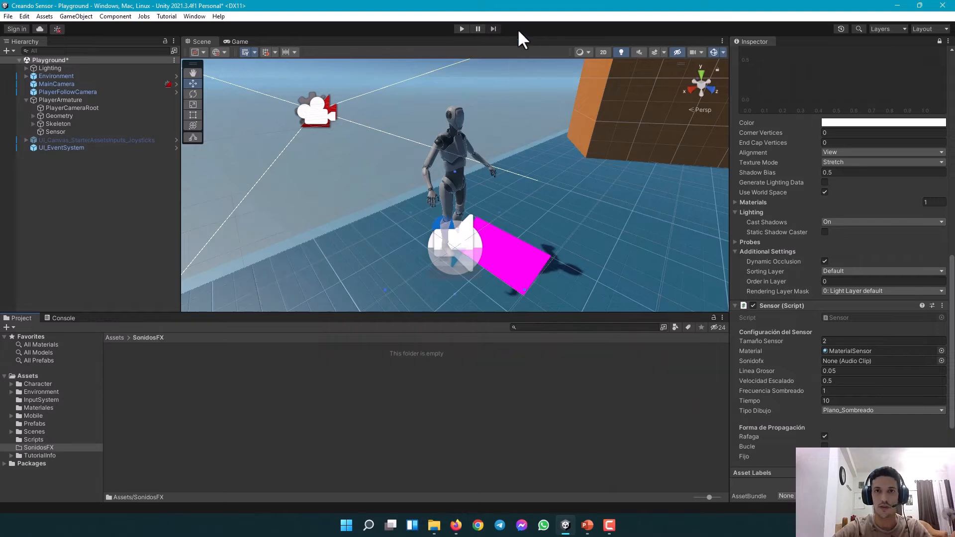
Import ambiente-_14.mp3 from the Descargas folder into SonidosFX and restore the Unity window to full screen.
drag(518, 6, 665, 54)
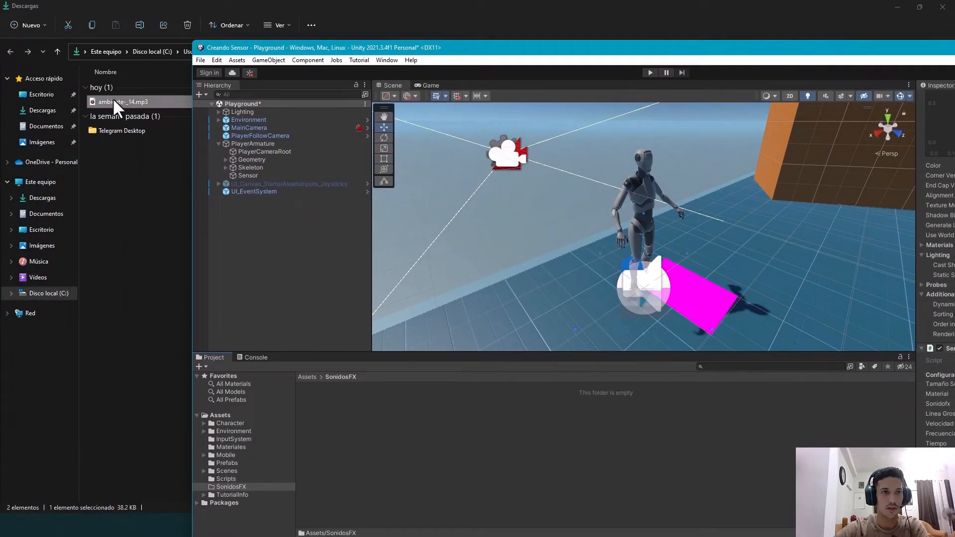
drag(114, 106, 450, 440)
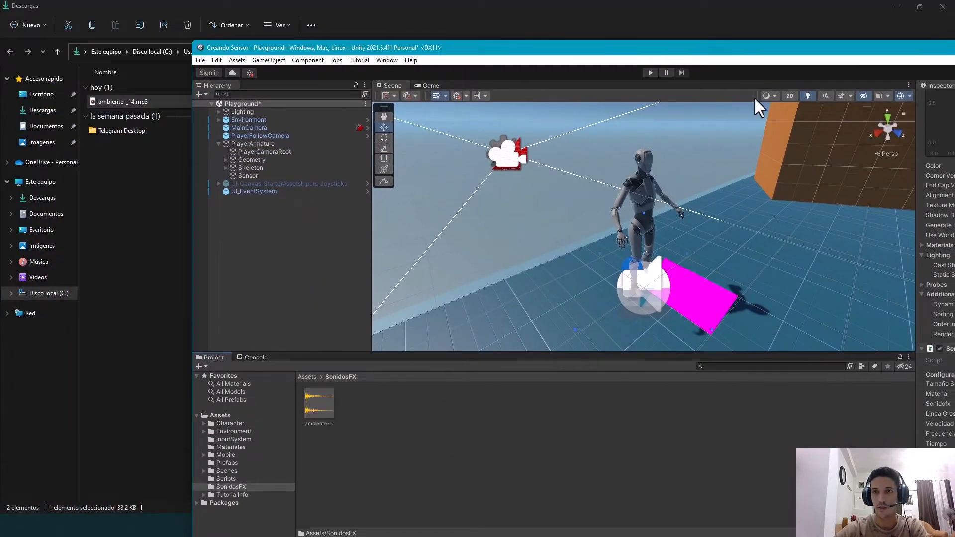
drag(750, 52, 473, 33)
click(829, 28)
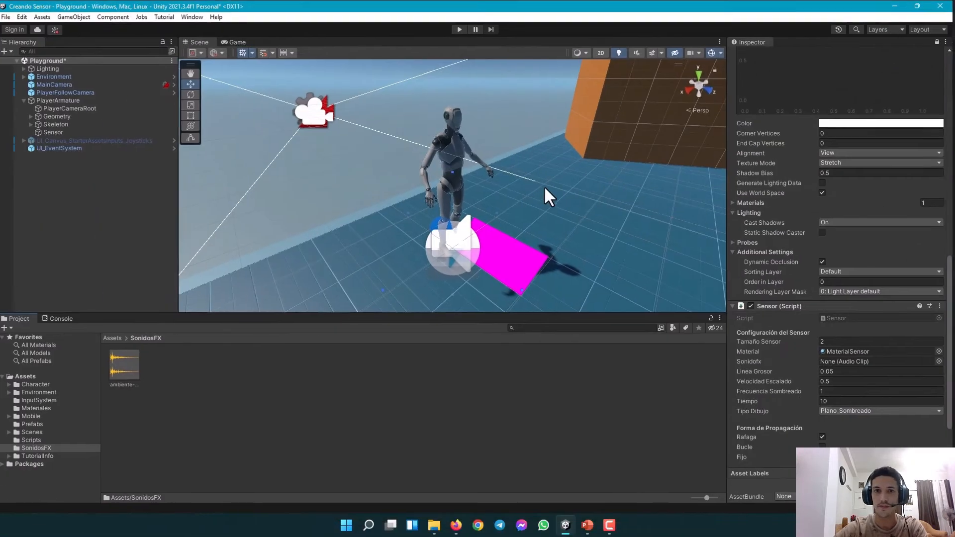
Assign the ambiente-_14 clip as the Sonidofx of the Sensor object's script.
click(58, 132)
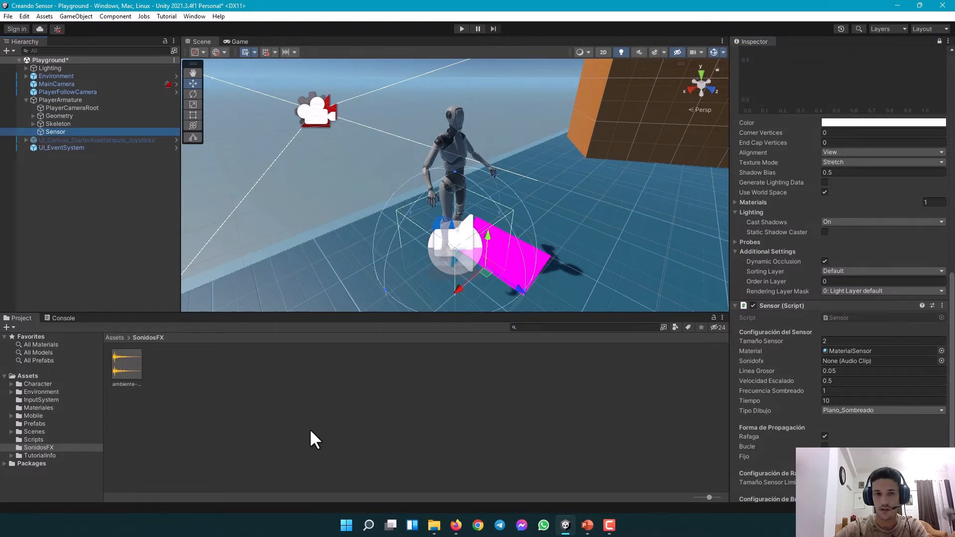
drag(128, 363, 838, 362)
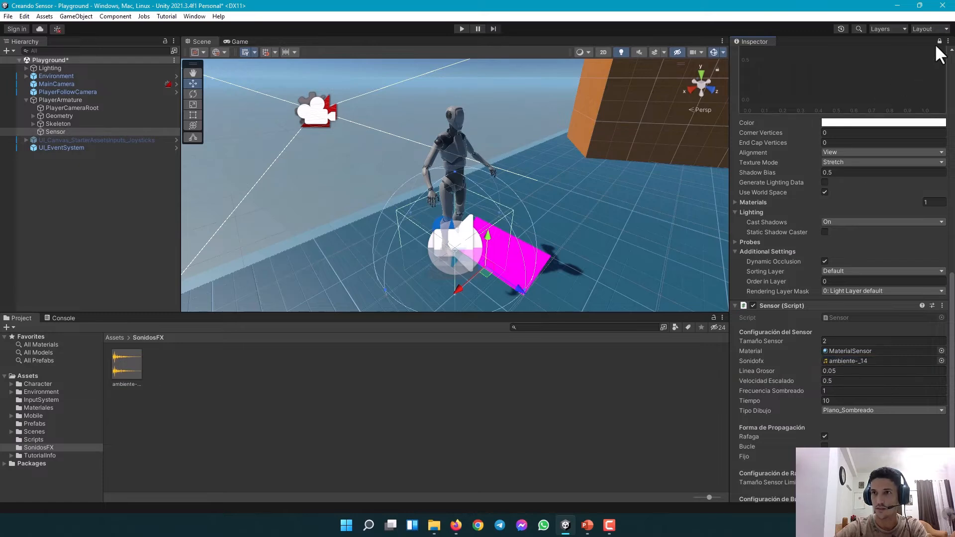
Run the game, move the character around to test the green sensor area and its sound, and stop the game.
scroll(939, 40, up, 15)
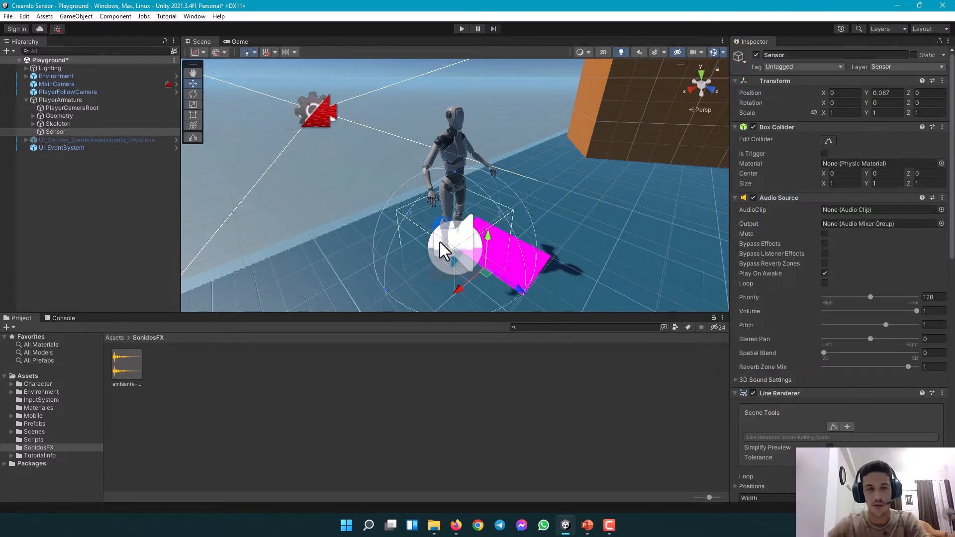
click(462, 29)
click(517, 301)
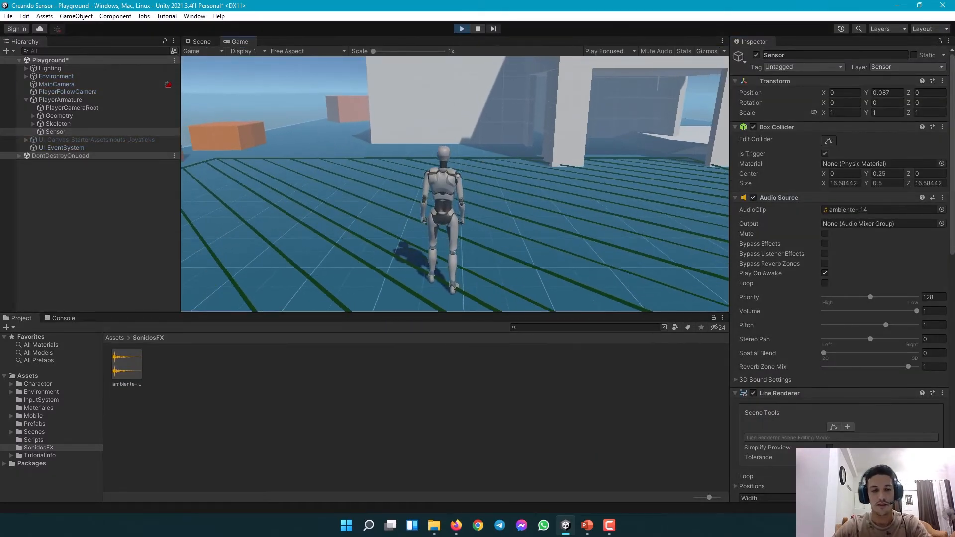
key(d)
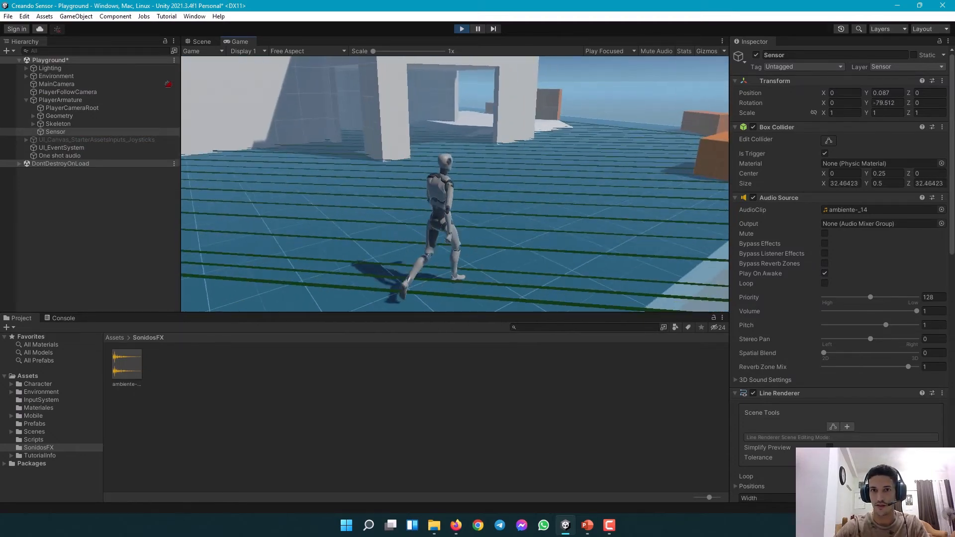
key(Escape)
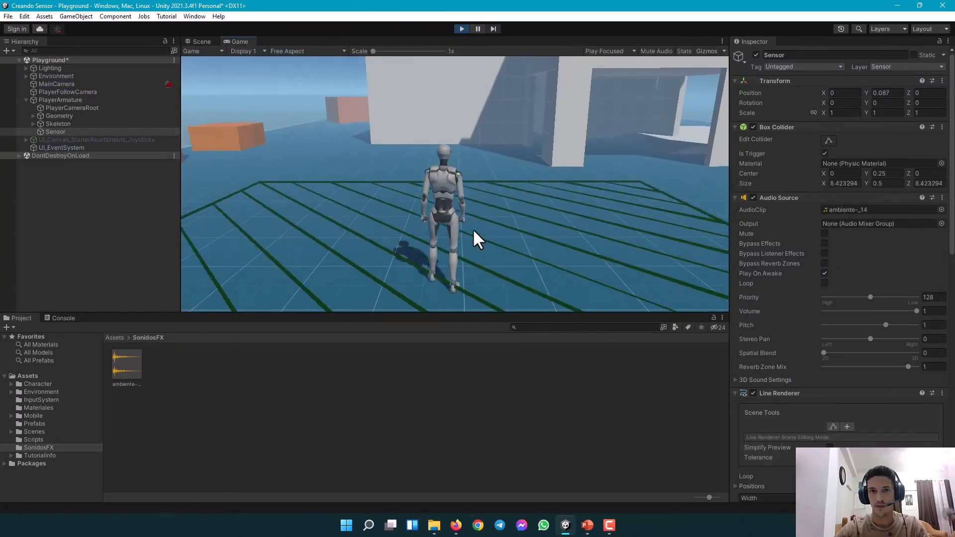
click(474, 230)
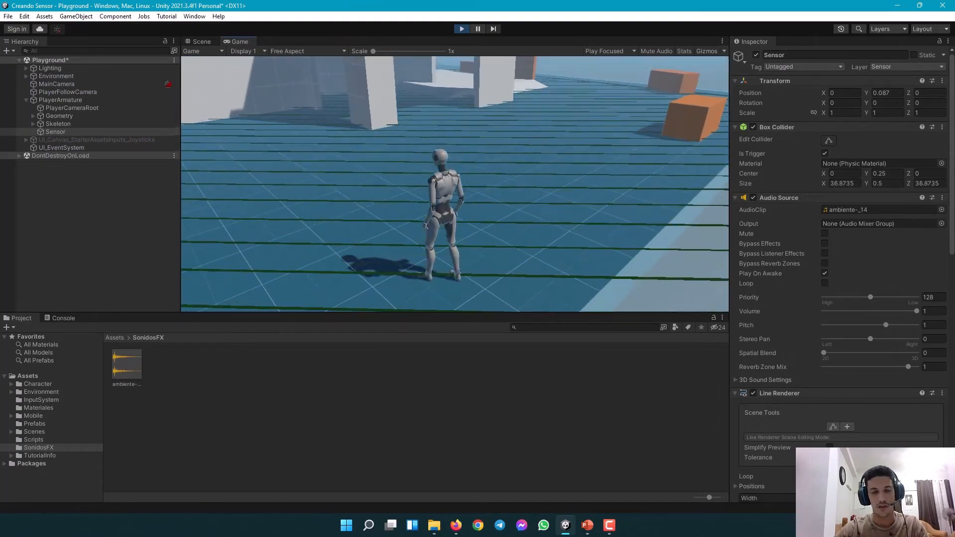
key(w)
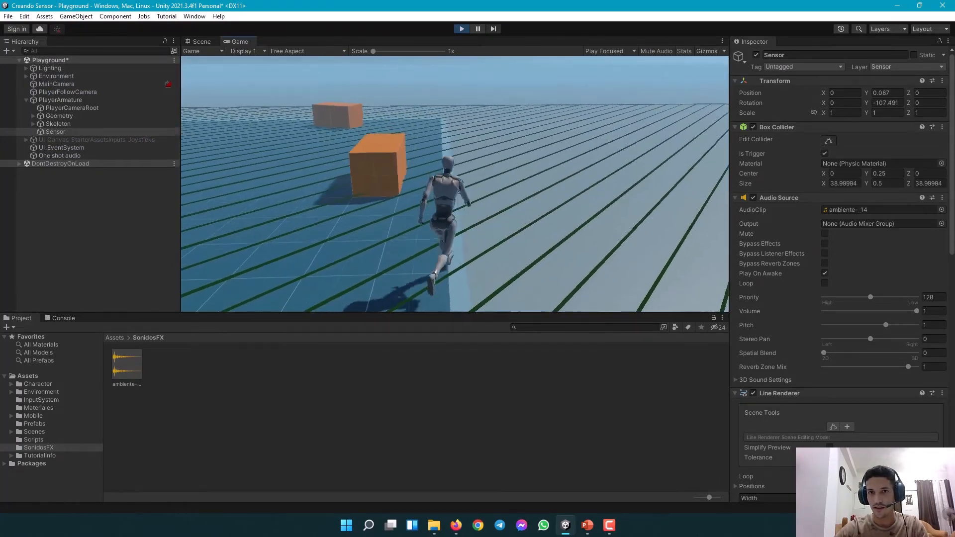
key(a)
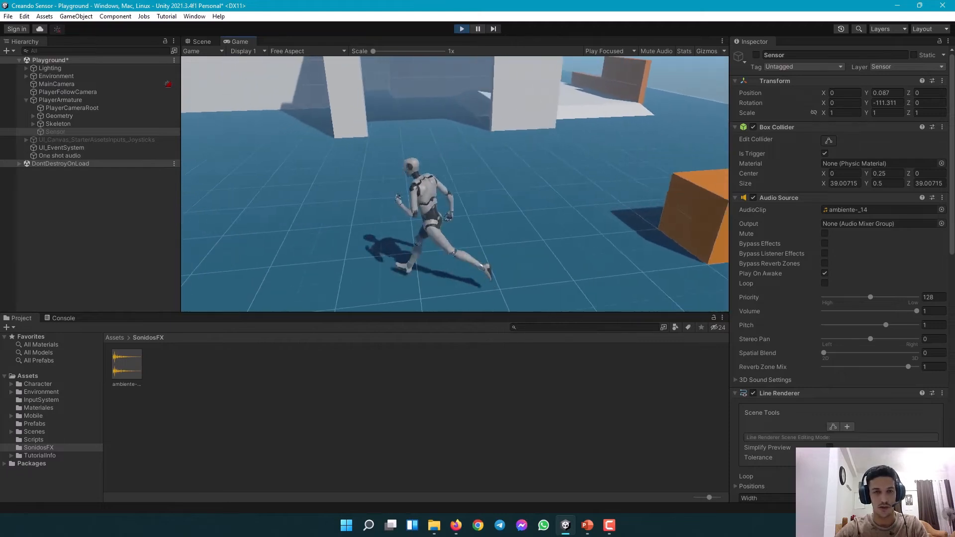
key(Escape)
click(462, 29)
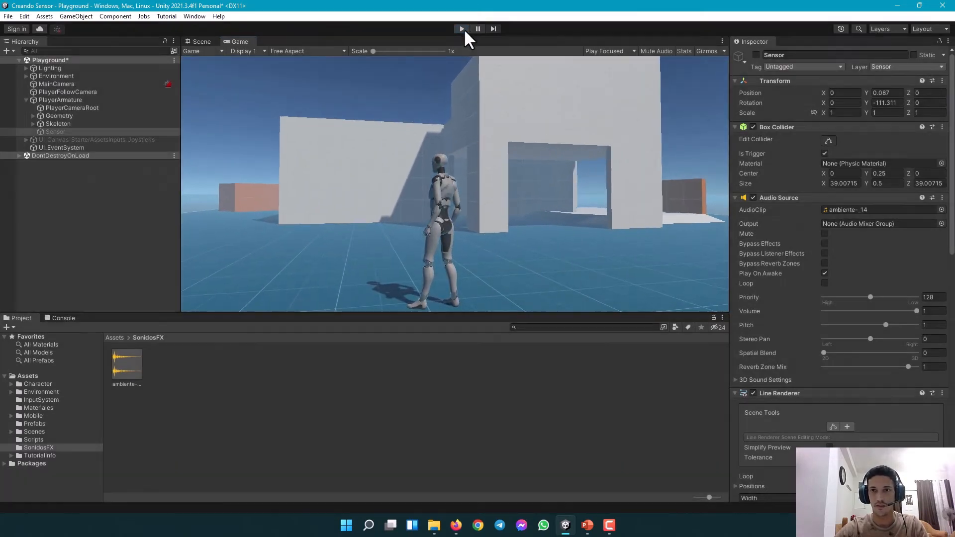
Set the Sensor script's Frecuencia Sombreado to 0.07 and run the game to test the shading.
scroll(864, 398, down, 10)
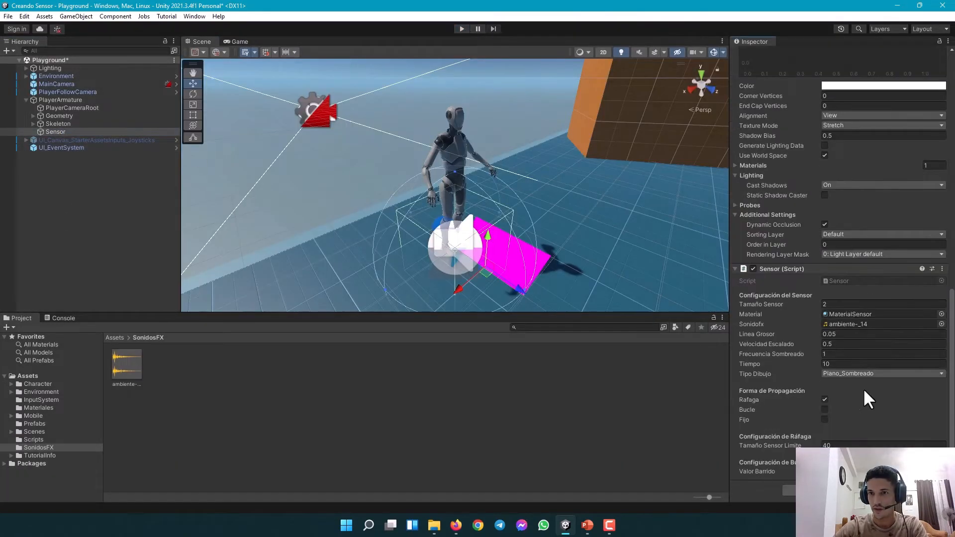
click(804, 354)
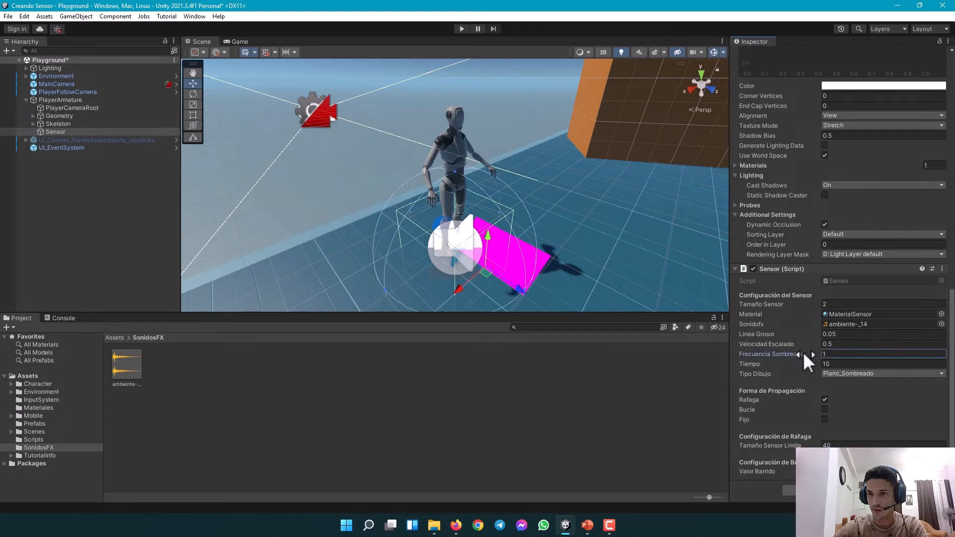
drag(798, 356, 785, 354)
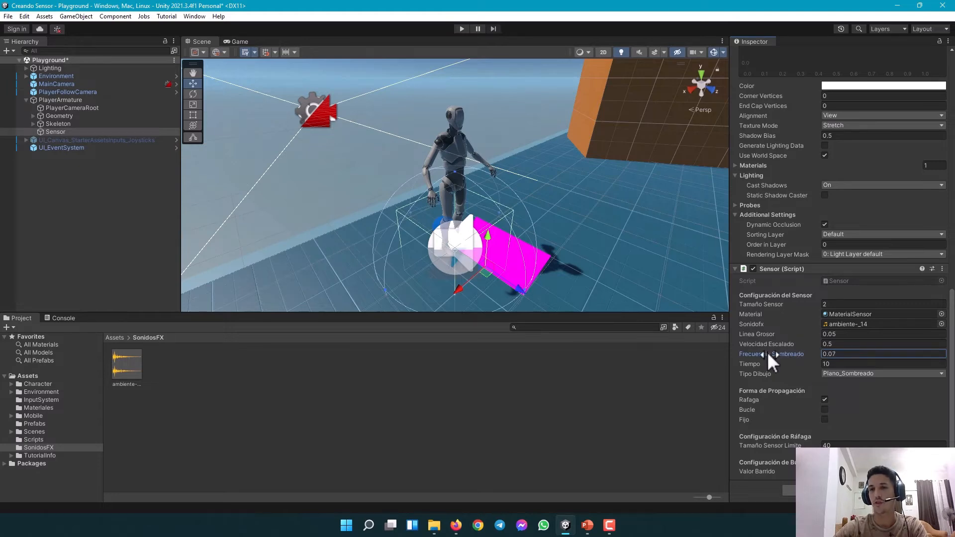
click(462, 29)
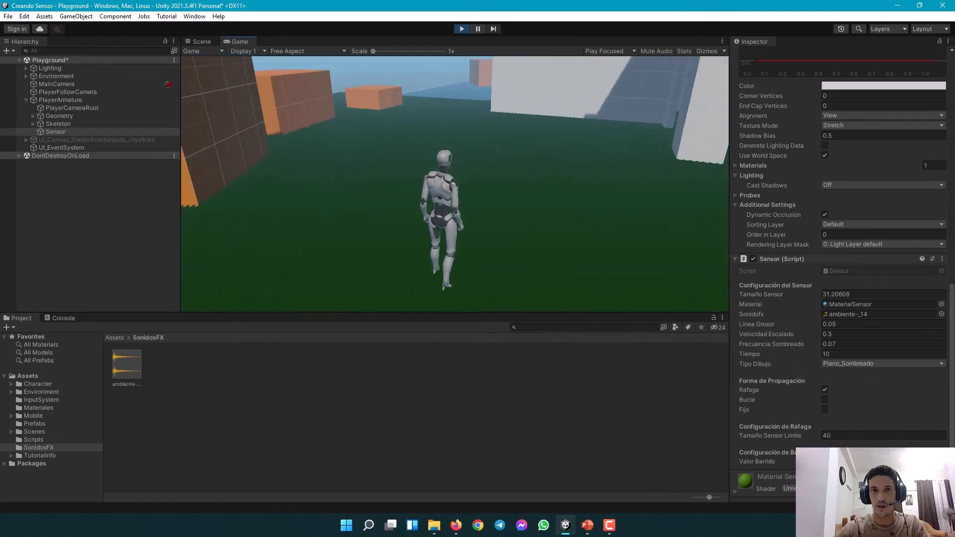
Walk the character forward to test the sensor's shading and stop the game.
key(w)
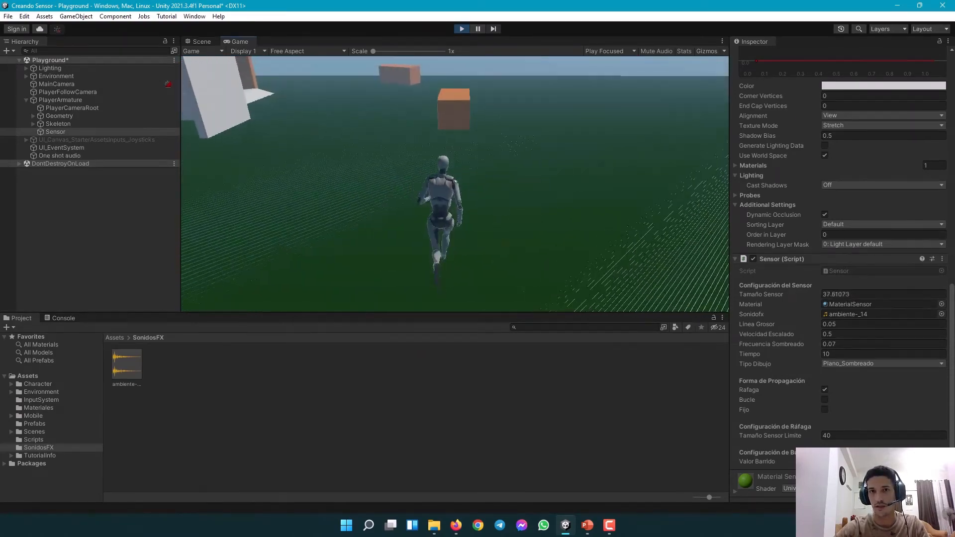
click(462, 28)
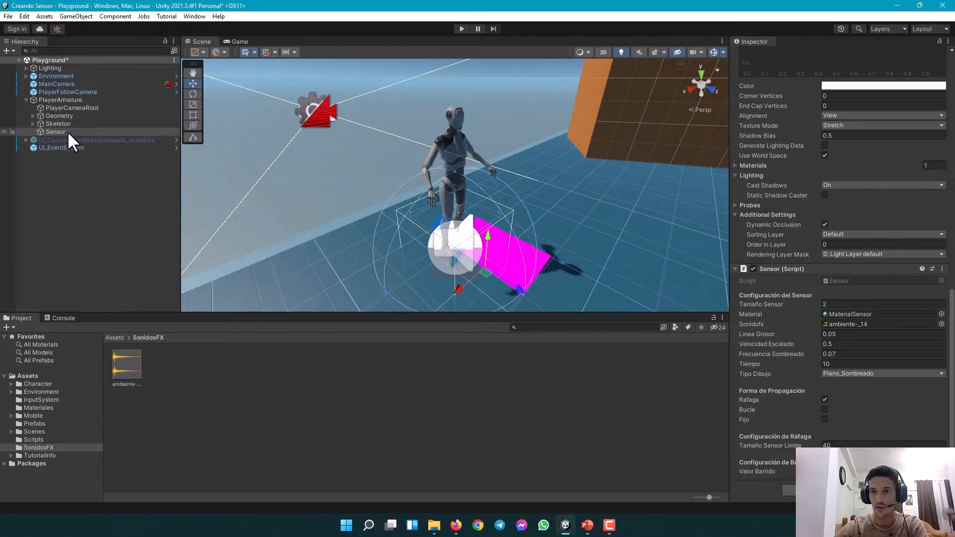
Set the MaterialSensor material in the Materiales folder to the Transparent surface type with Additive blending mode.
click(115, 337)
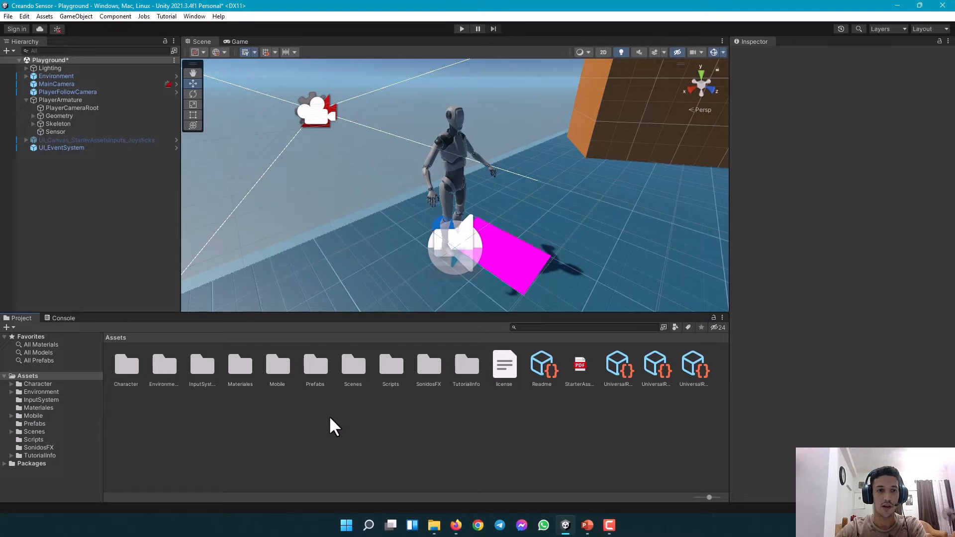
double_click(246, 381)
click(130, 372)
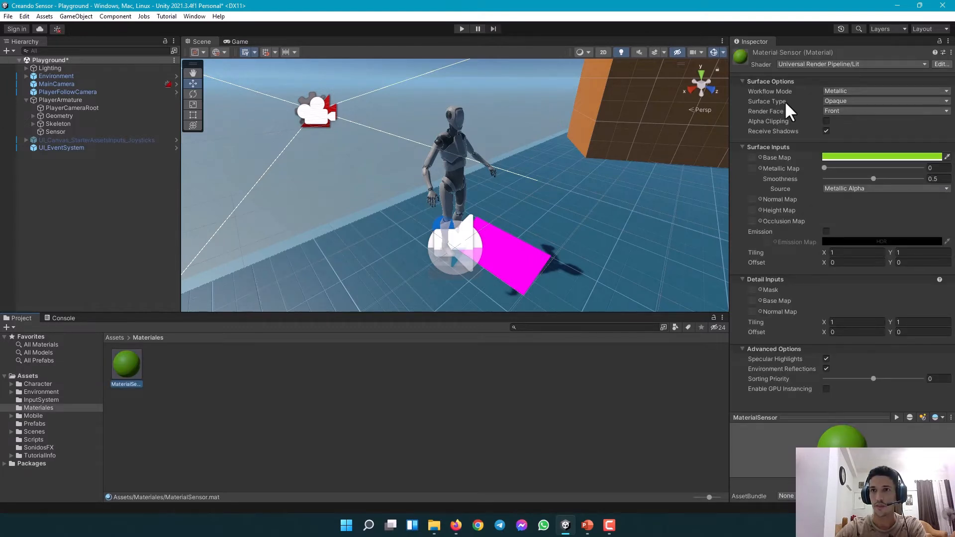
click(852, 100)
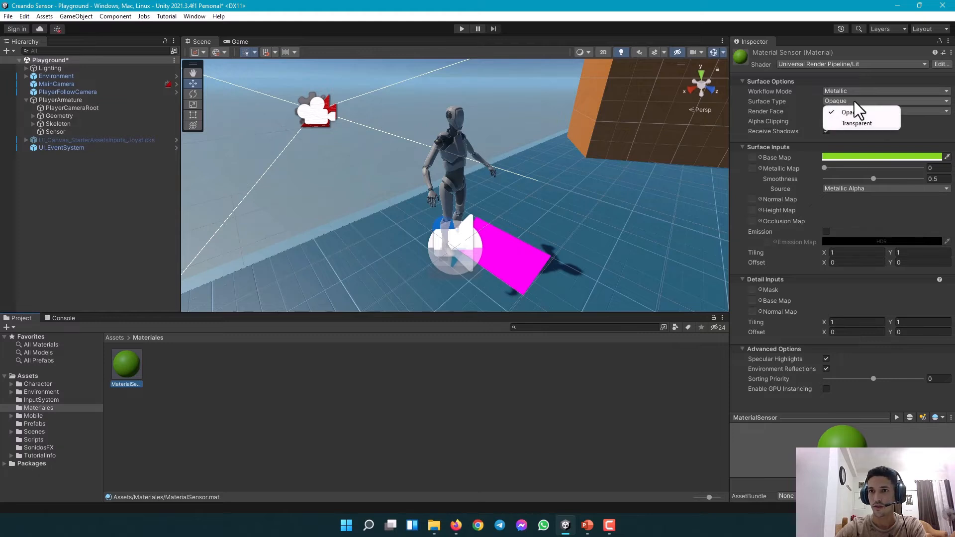
click(861, 124)
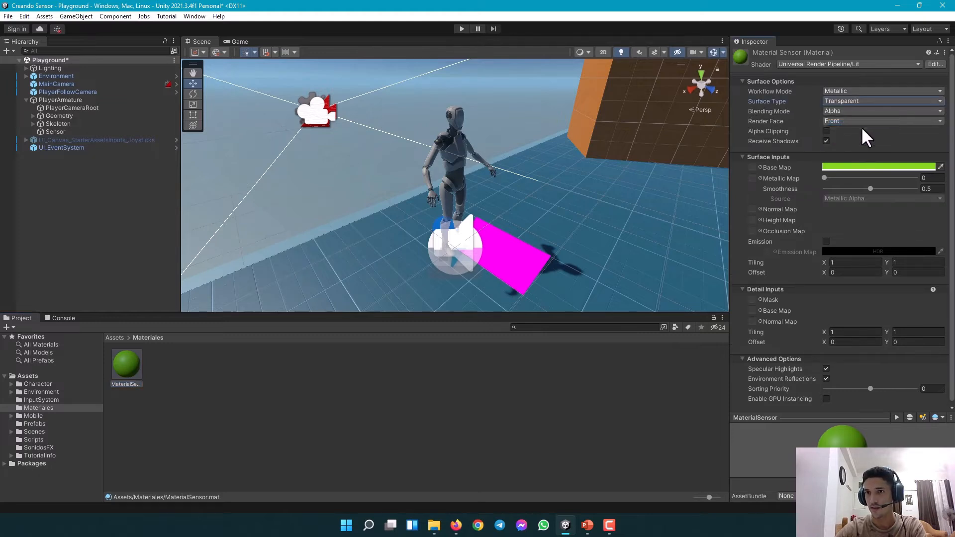
click(841, 111)
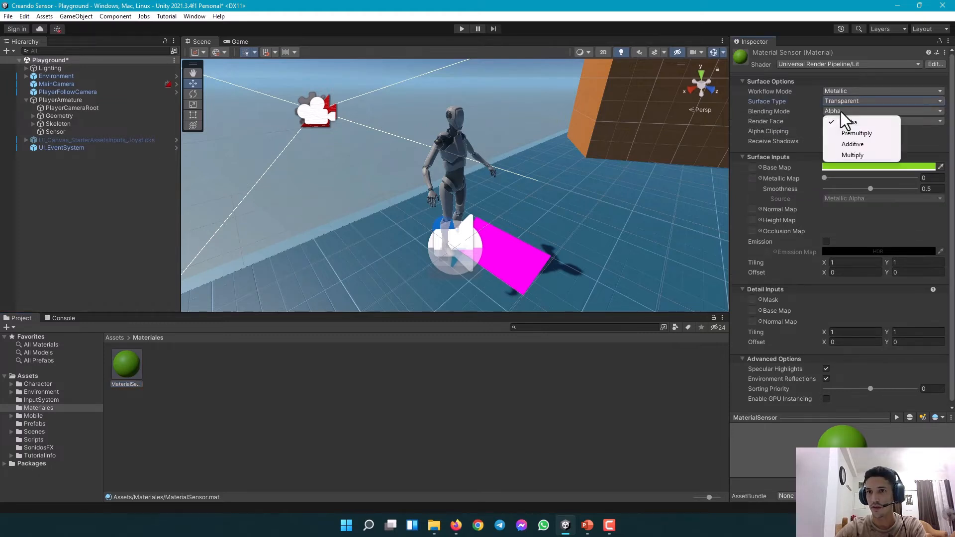
click(852, 144)
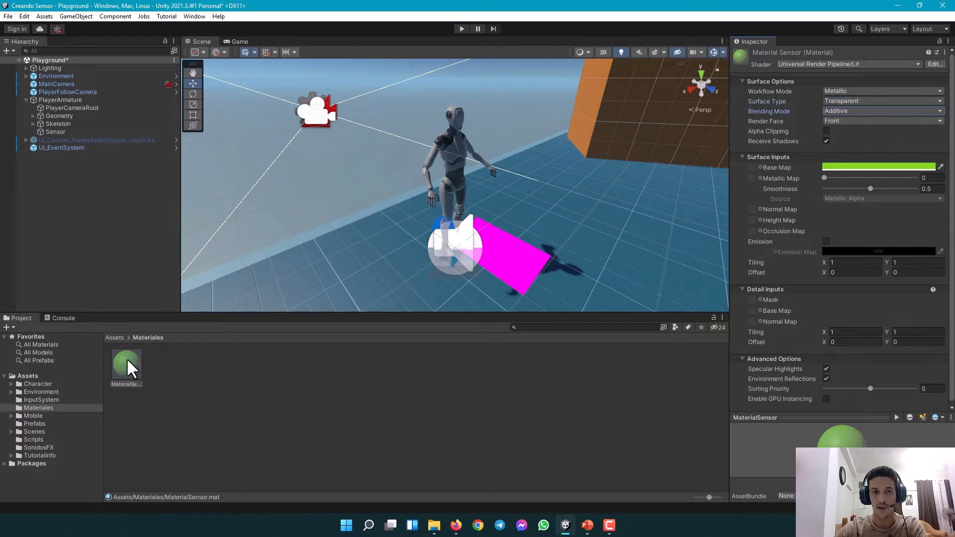
Run the game to test the transparent sensor material, and review the Sensor object's component settings.
click(460, 28)
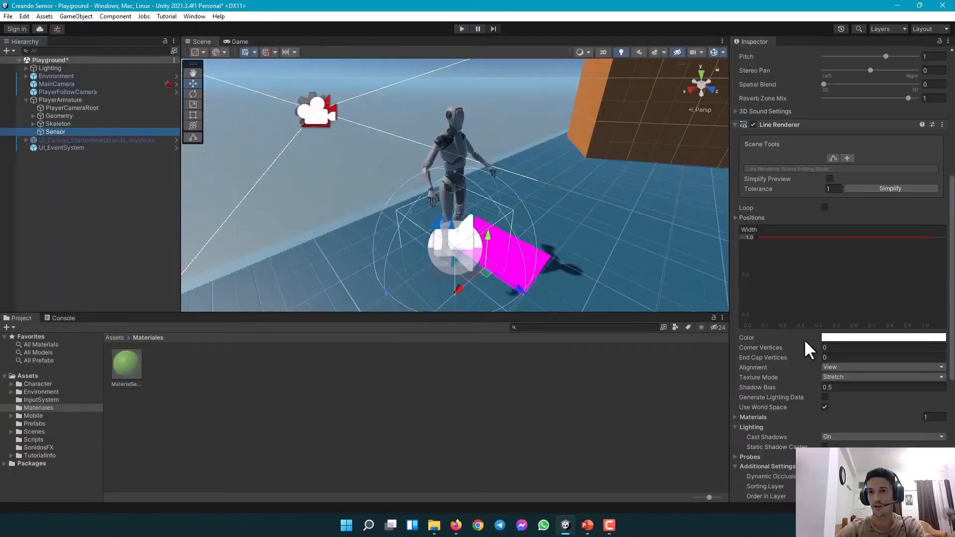
scroll(805, 338, down, 8)
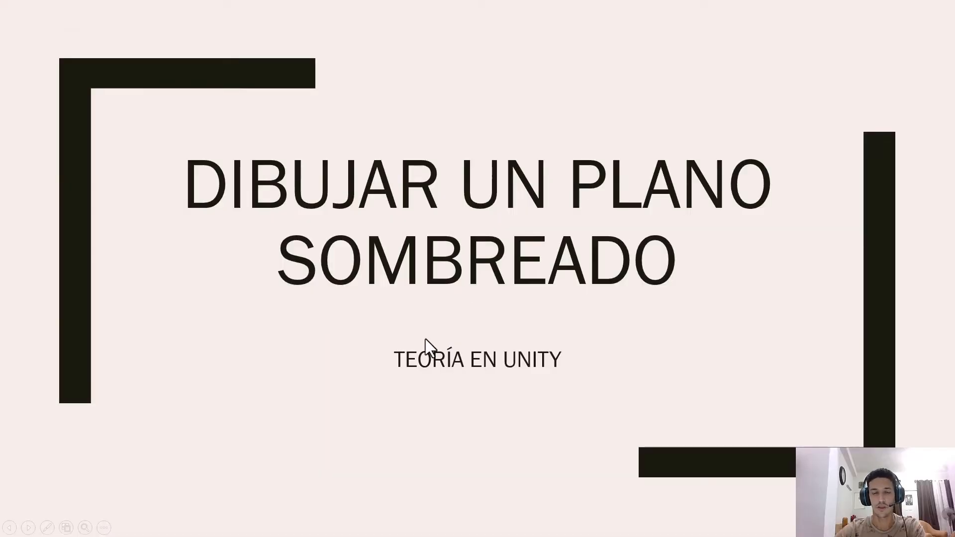
click(421, 344)
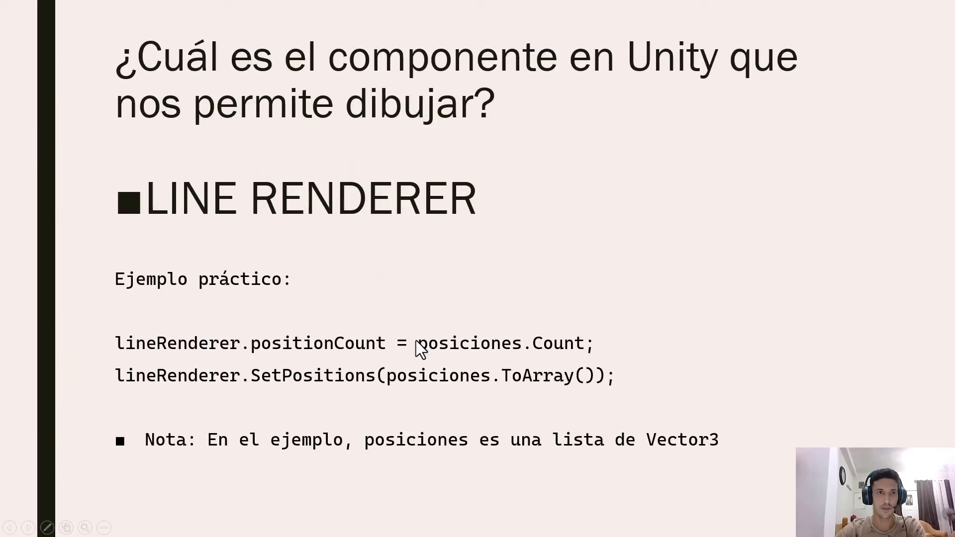